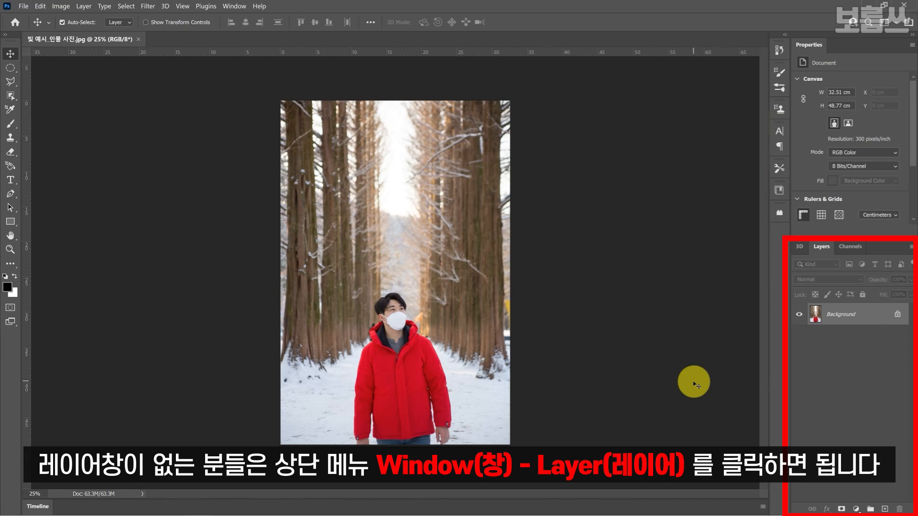
click(239, 8)
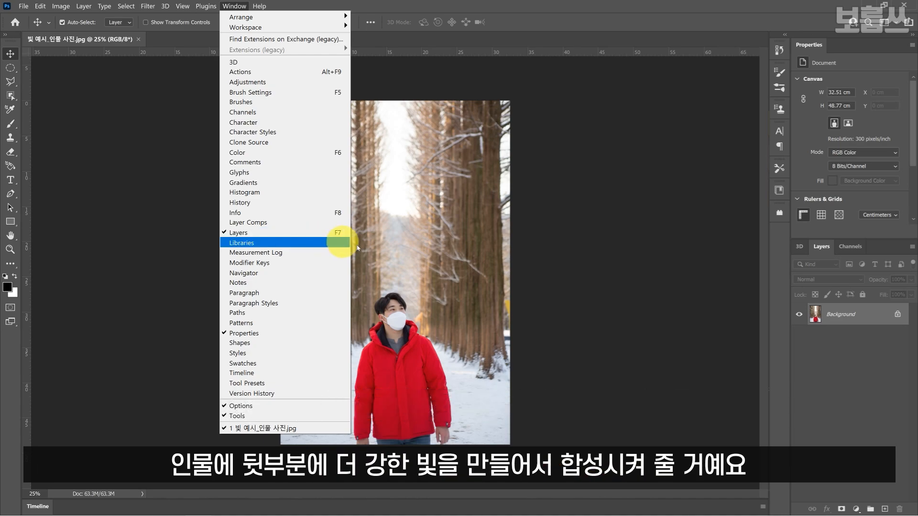
click(592, 326)
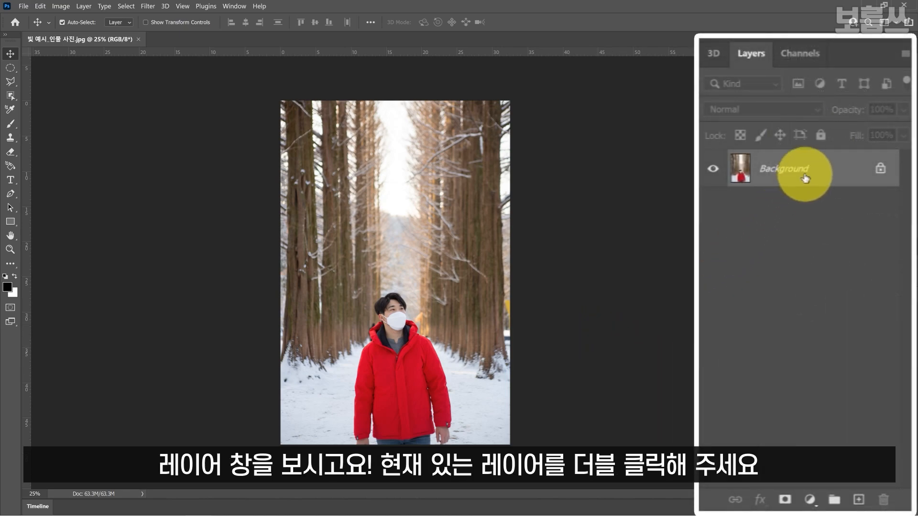
Step: Convert the locked Background into a regular layer named 원본
double_click(805, 178)
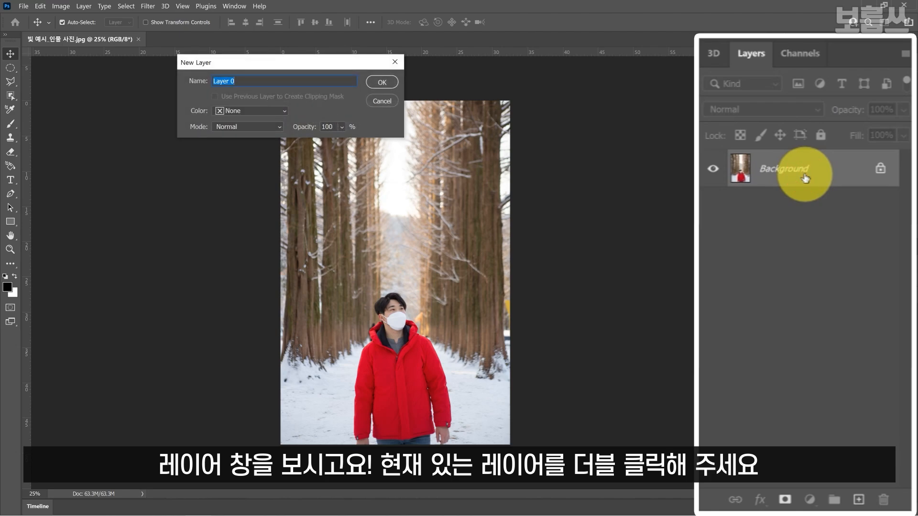
text(d)
key(BackSpace)
text(ㅇ)
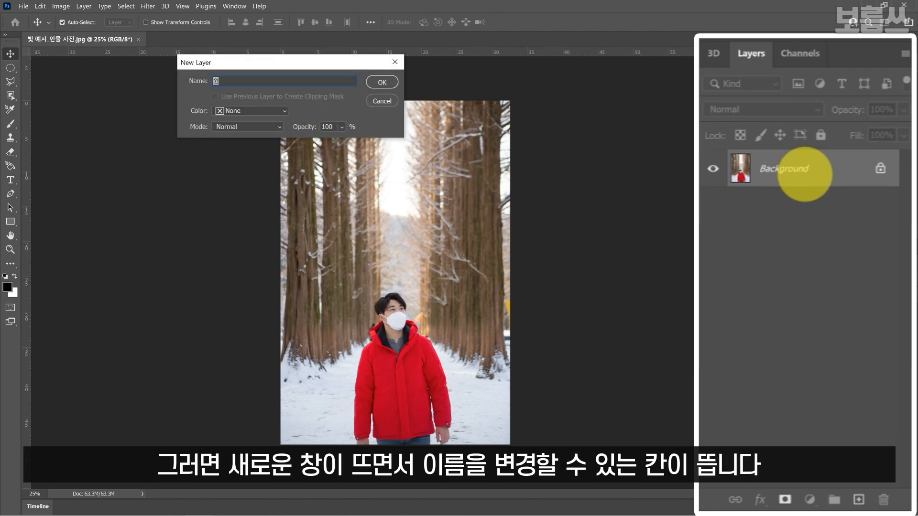
text(본)
key(Return)
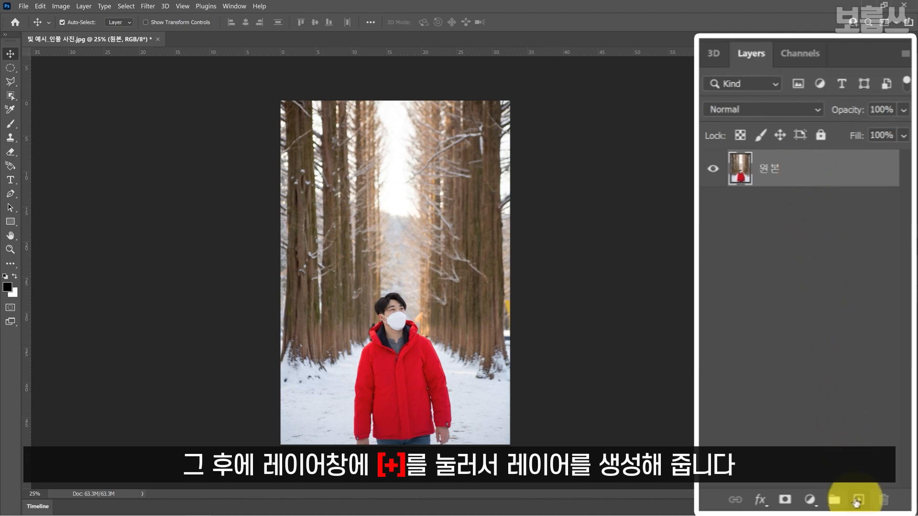
Step: Add a new empty layer above the 원본 layer and rename it 빛
click(858, 501)
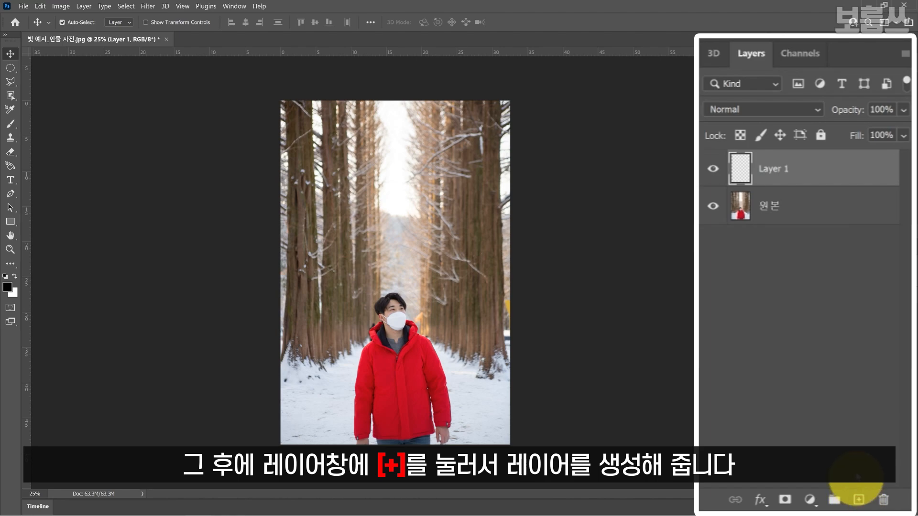
double_click(780, 176)
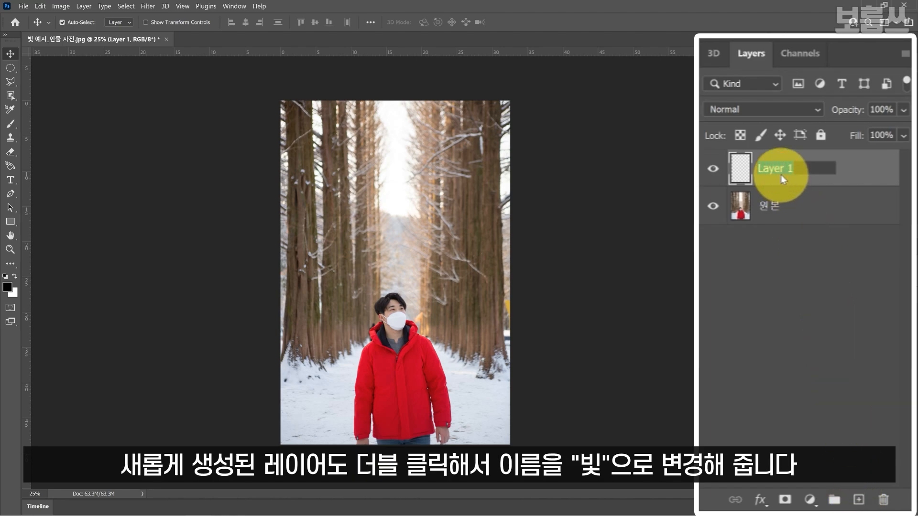
text(빛)
key(Return)
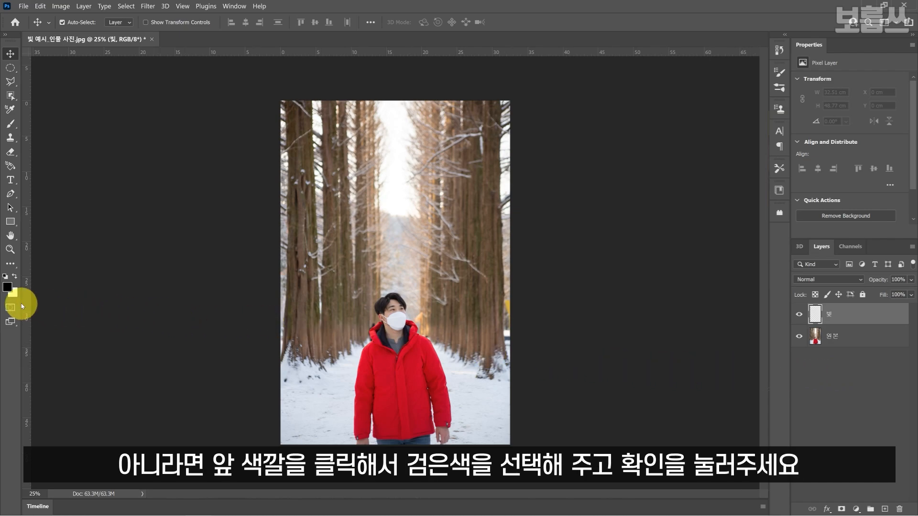
Step: Set the foreground color to black (000000) and fill the 빛 layer with it
click(9, 290)
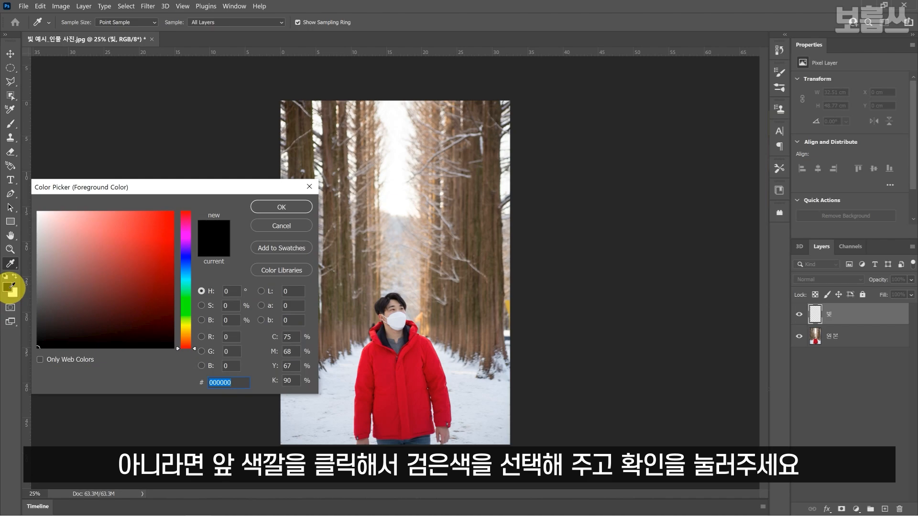
drag(49, 323, 29, 348)
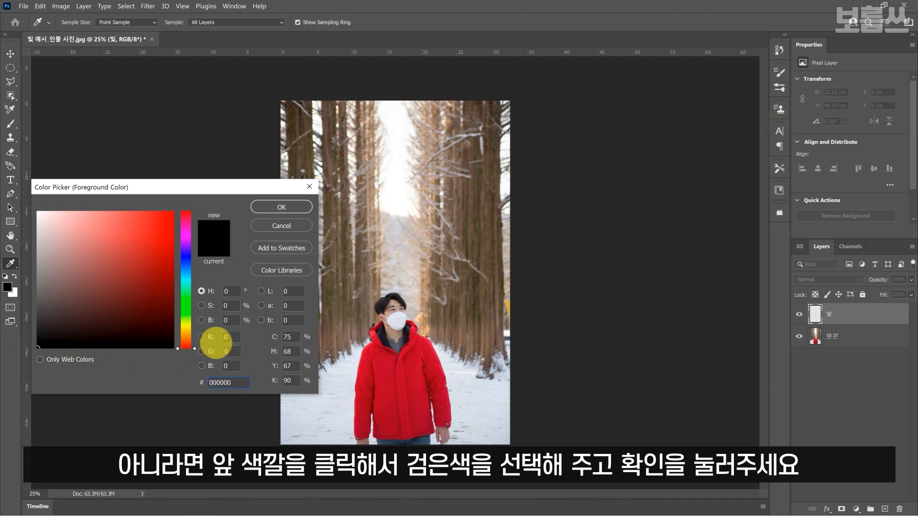
click(294, 213)
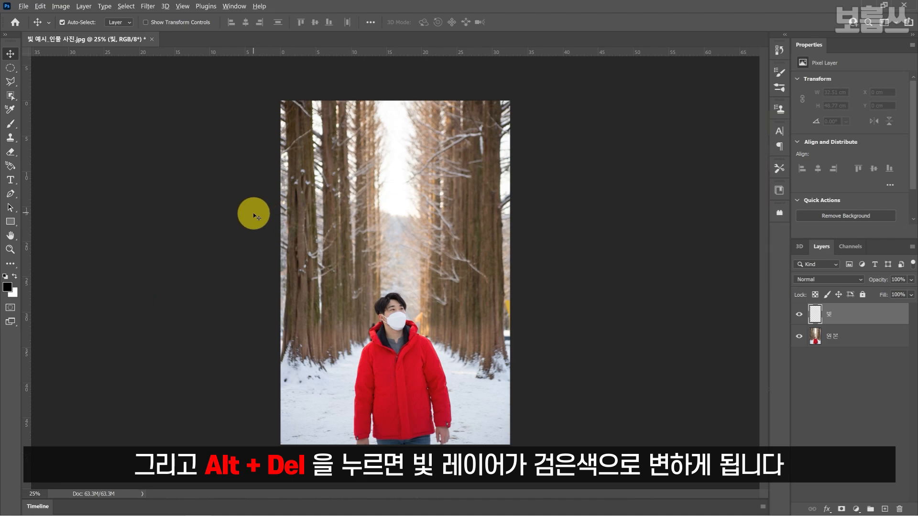
key(alt+Delete)
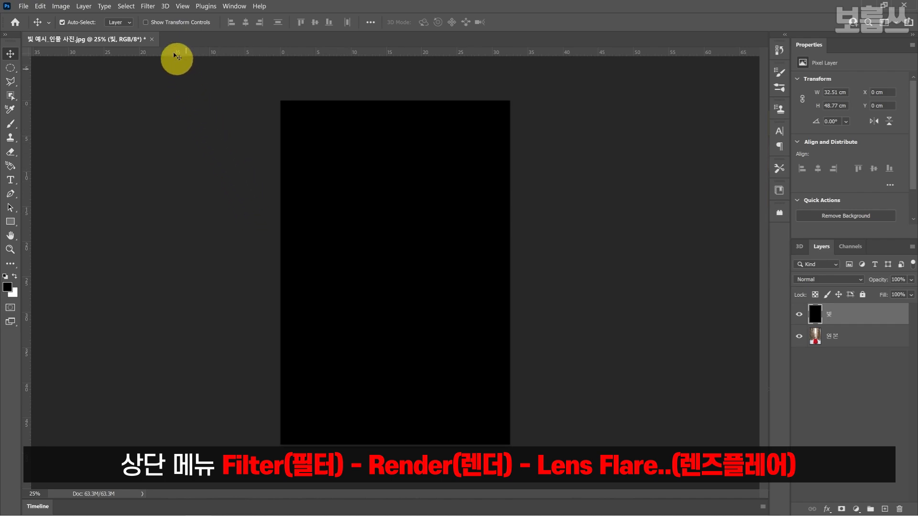
Step: Start a Lens Flare render filter on the 빛 layer and position the flare at the upper centre of the preview
click(153, 8)
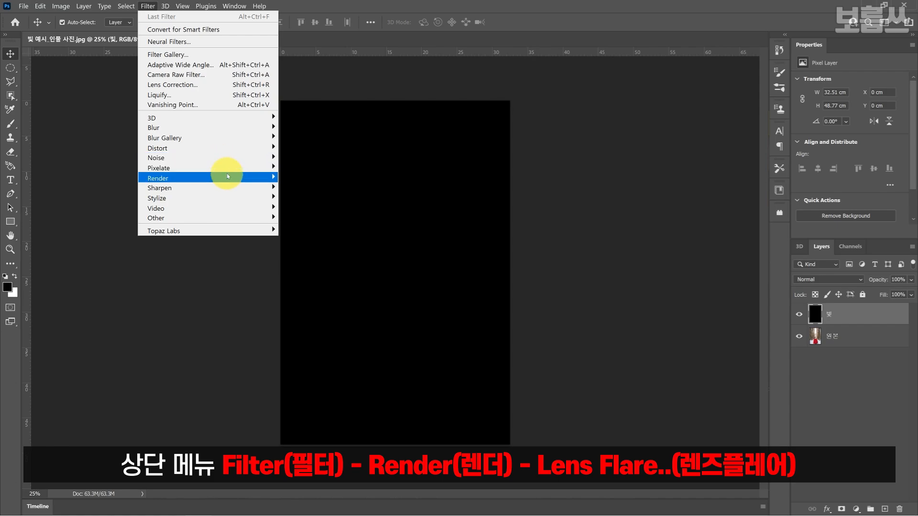
mouse_move(225, 177)
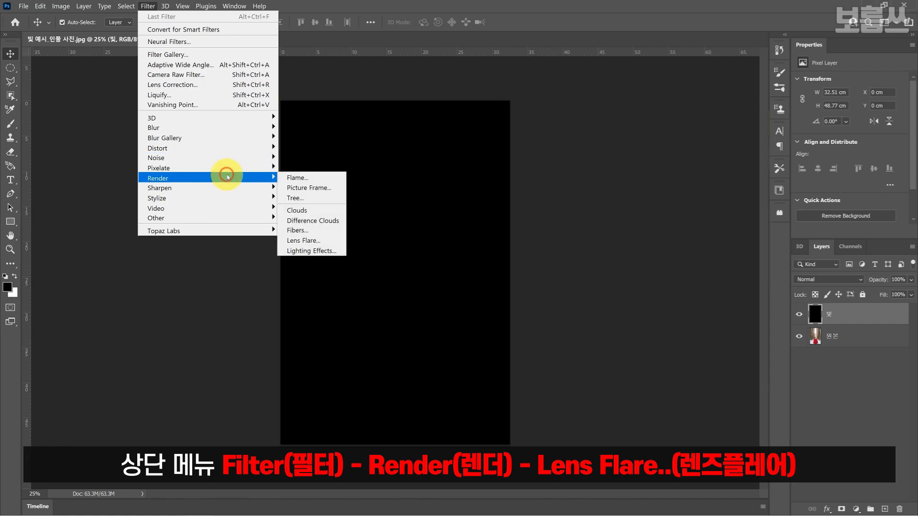
click(335, 240)
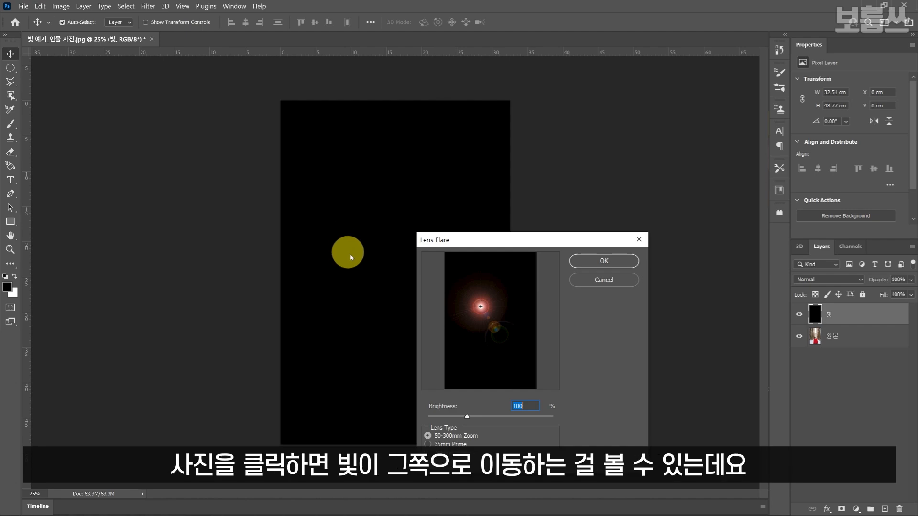
click(515, 304)
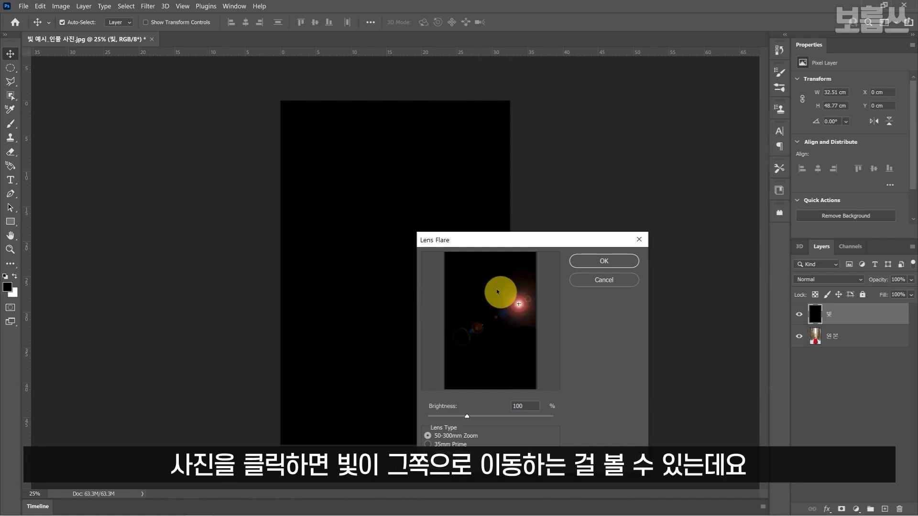
click(471, 274)
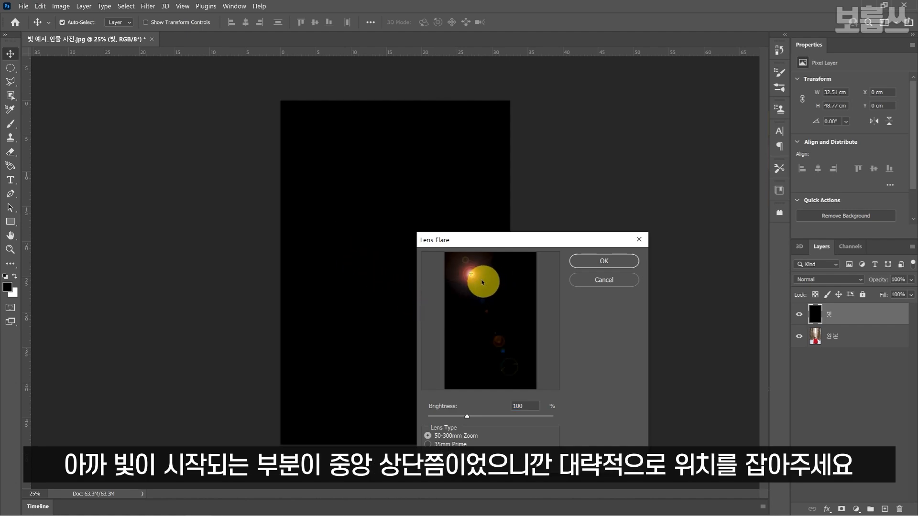
click(478, 312)
drag(478, 312, 490, 284)
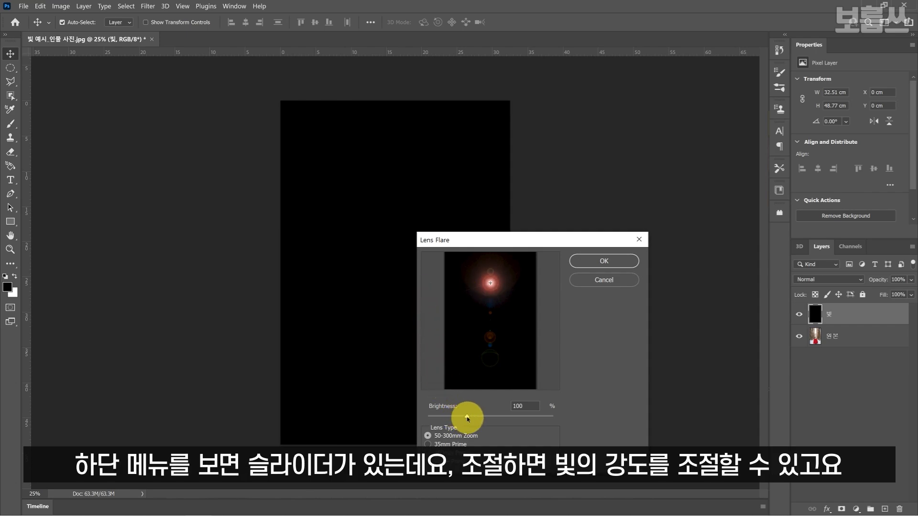
Step: Compare the lens types, choose 105mm with a brightness of 120%, and apply the lens flare
drag(467, 418, 485, 415)
click(458, 444)
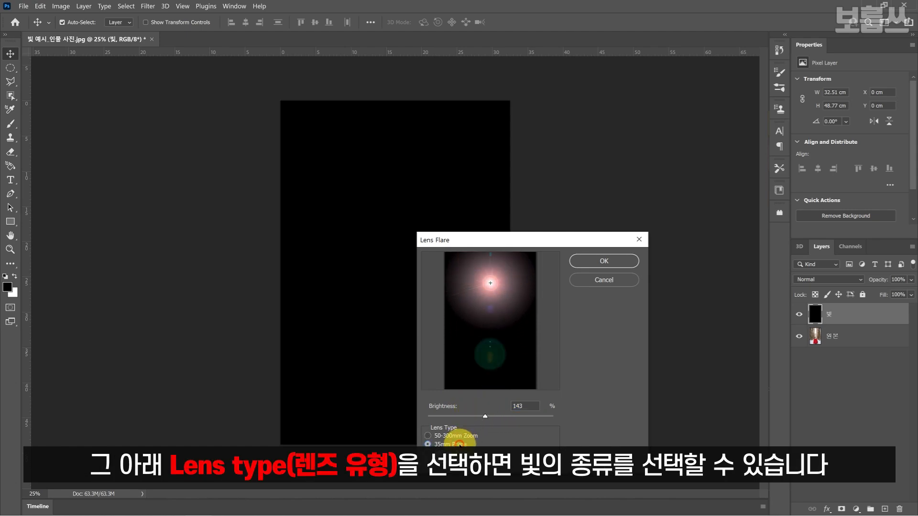
click(458, 453)
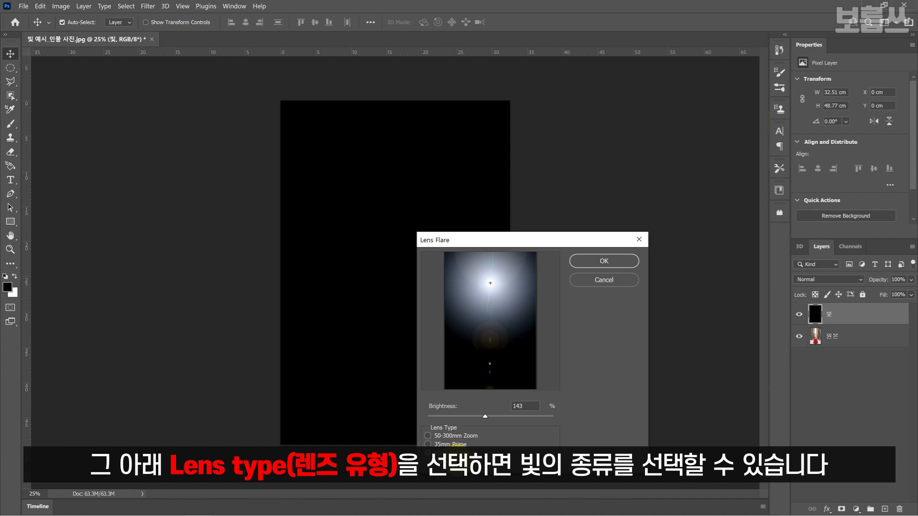
click(458, 462)
click(458, 453)
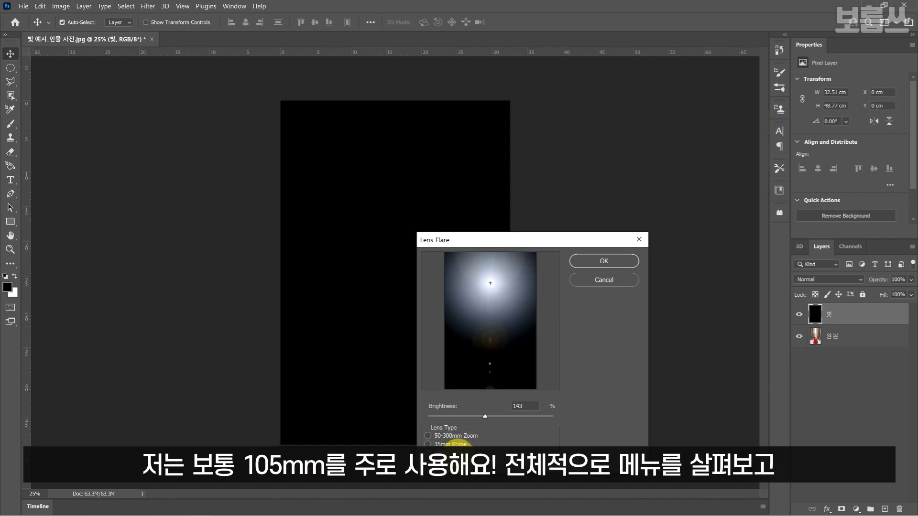
drag(485, 420, 474, 418)
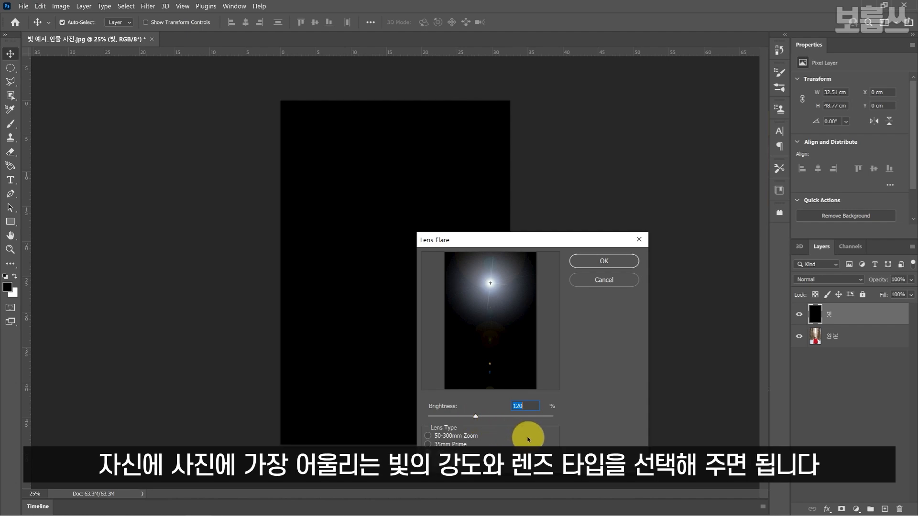
click(614, 265)
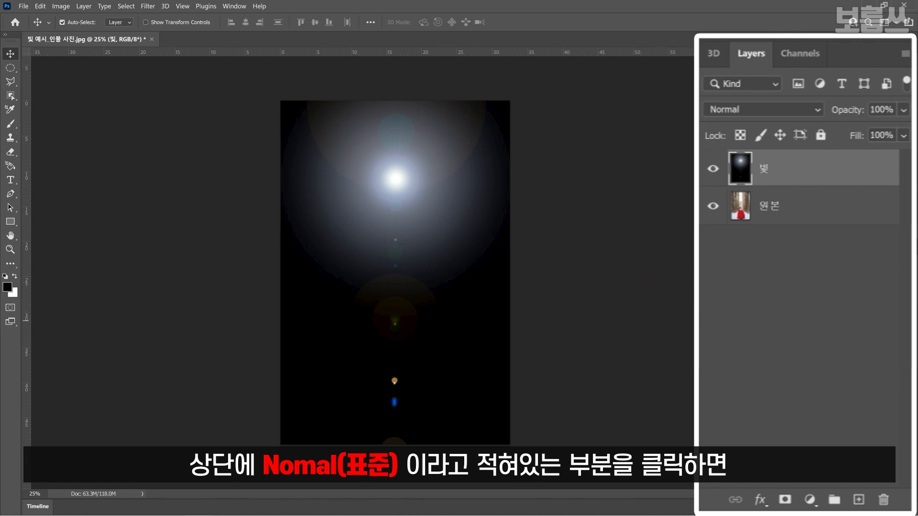
Step: Change the 빛 layer's blend mode to Screen
click(821, 111)
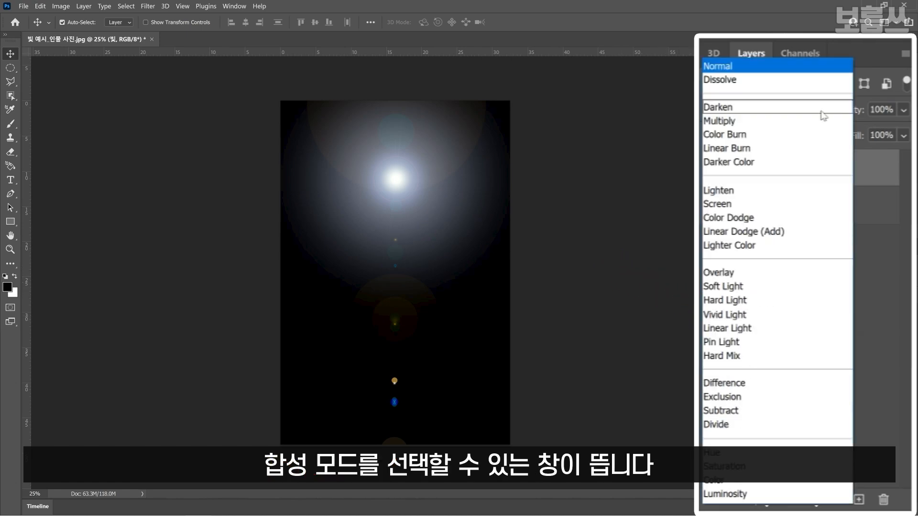
click(821, 111)
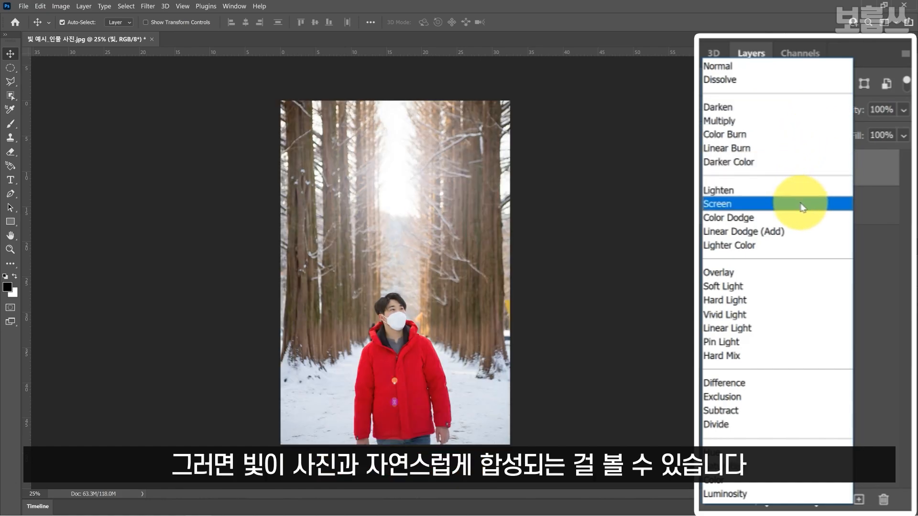
click(801, 207)
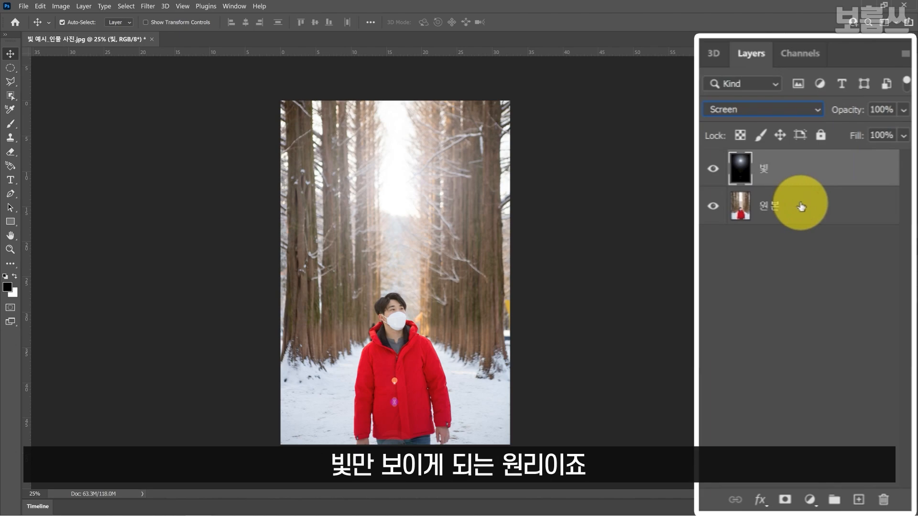
Step: Add a Hue/Saturation adjustment layer with Colorize on, hue 34 and saturation 50, and clip it to the 빛 layer
click(812, 501)
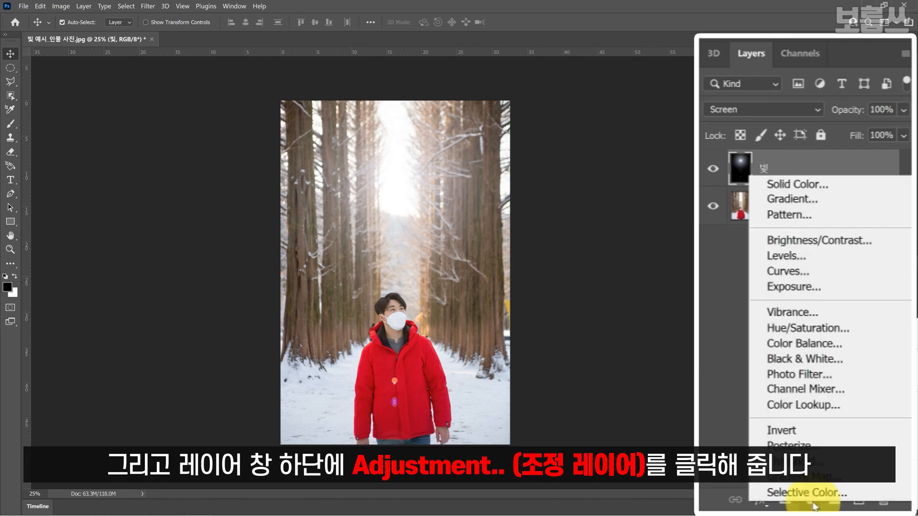
click(841, 329)
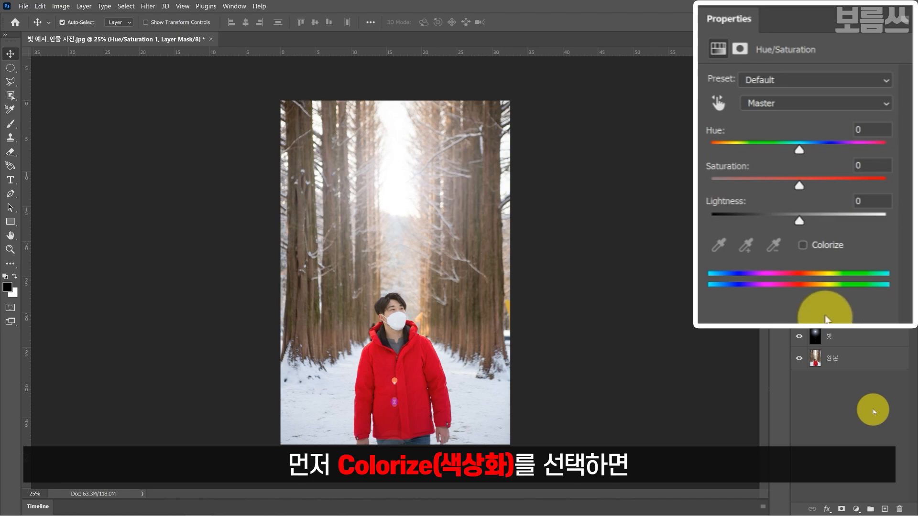
click(824, 250)
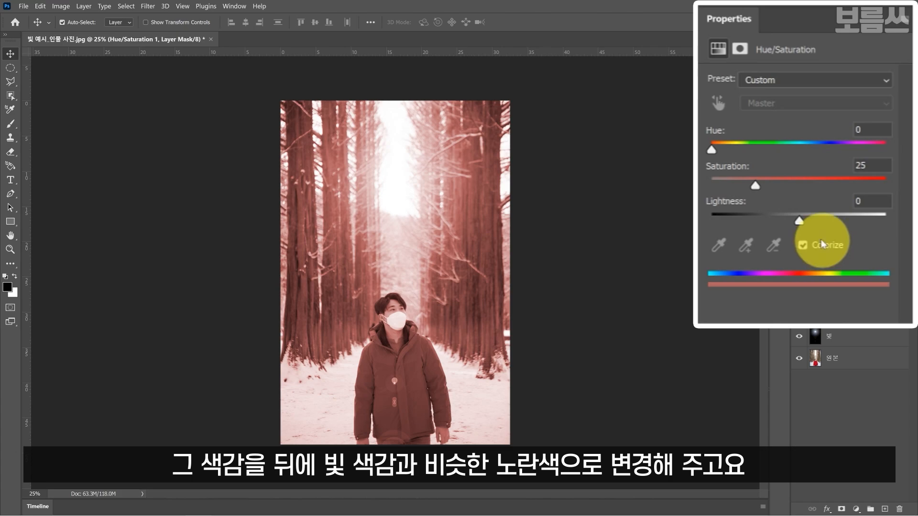
drag(711, 150, 729, 153)
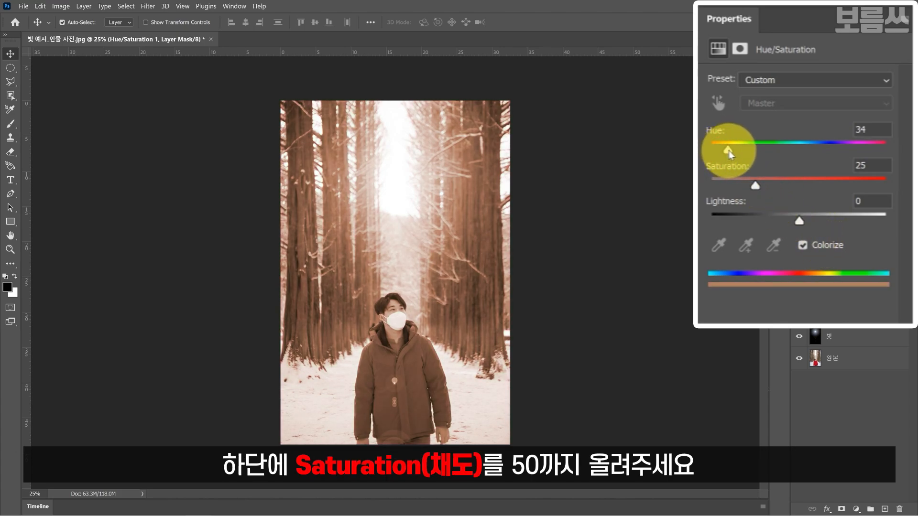
drag(755, 185, 798, 189)
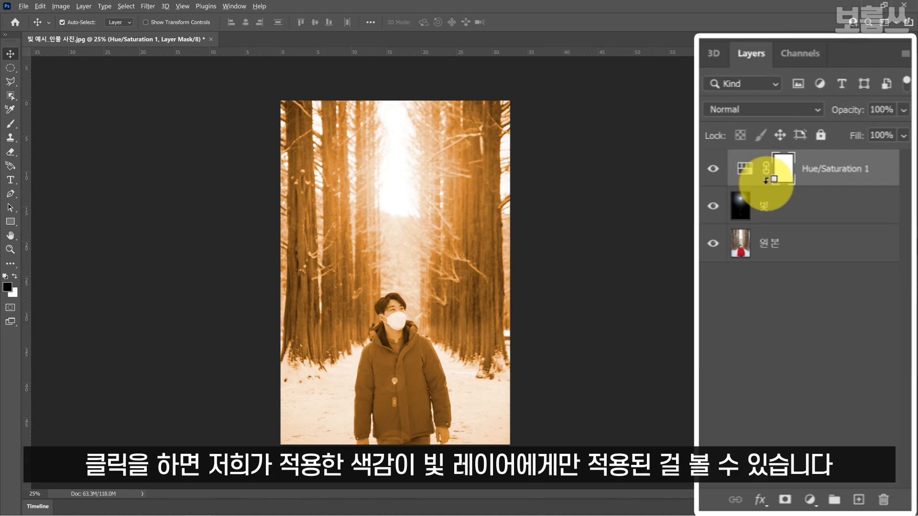
alt+click(768, 180)
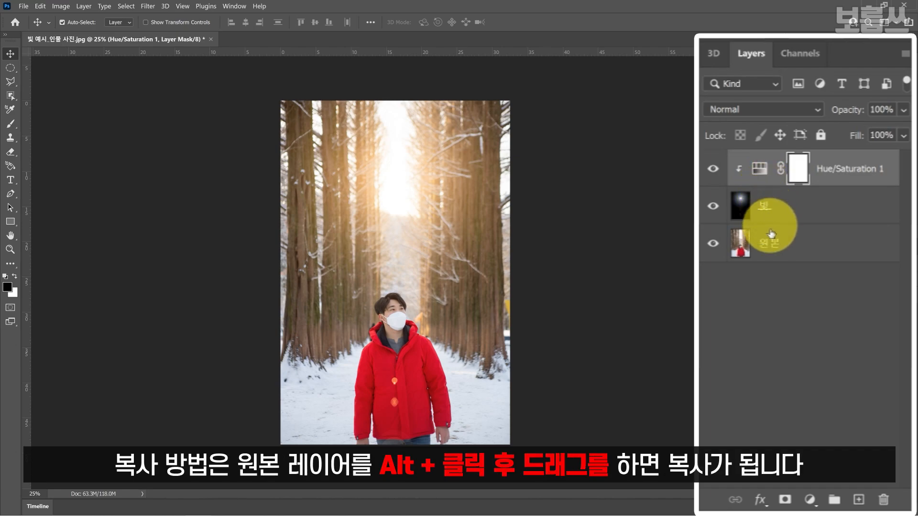
Step: Duplicate the 원본 layer directly above itself and rename the copy 색감 조절
drag(773, 252, 776, 242)
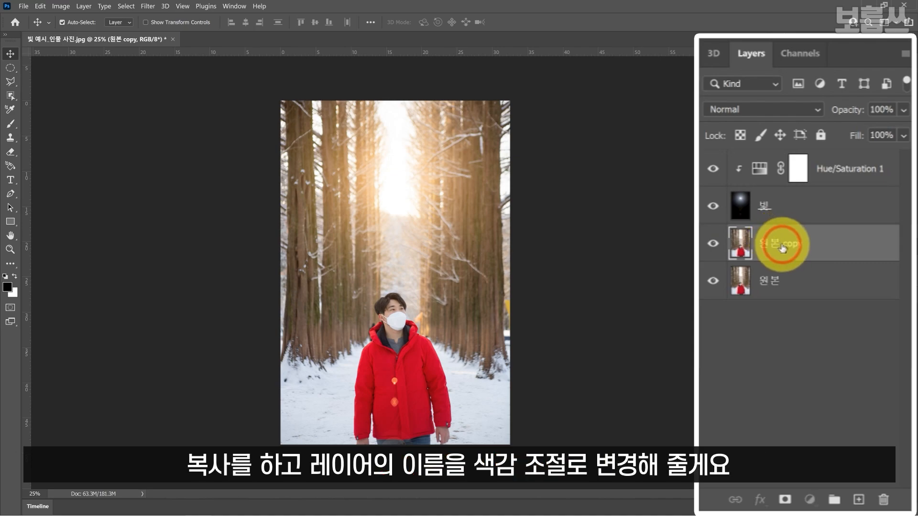
double_click(783, 247)
text(색감)
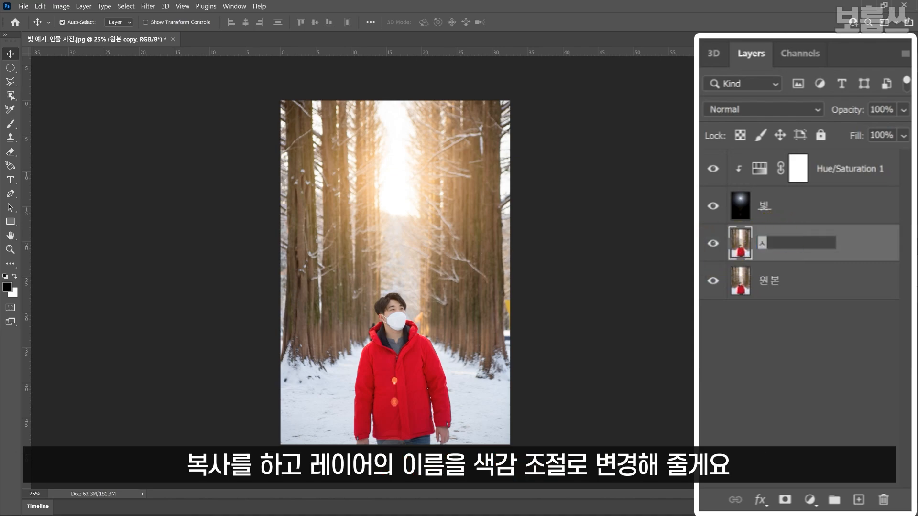
text( 조절)
key(Return)
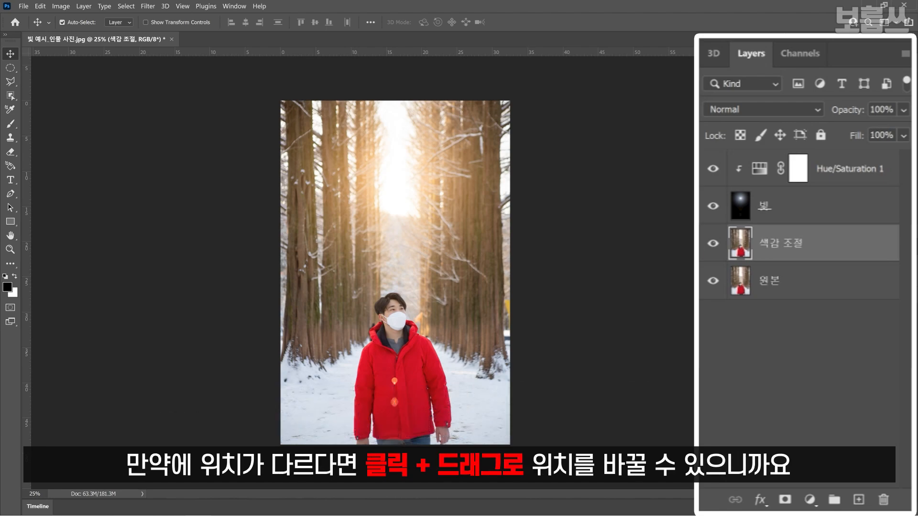
Step: Add a Curves adjustment layer above the 색감 조절 layer and place a midpoint on the RGB curve at input 118, output 124
click(795, 252)
mouse_move(794, 252)
mouse_down()
mouse_move(793, 307)
mouse_move(790, 191)
mouse_move(790, 255)
mouse_up()
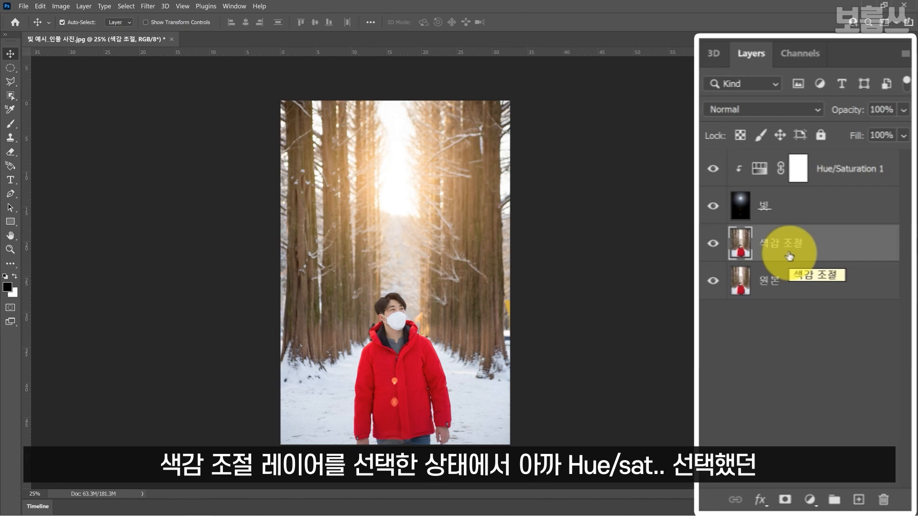
click(811, 500)
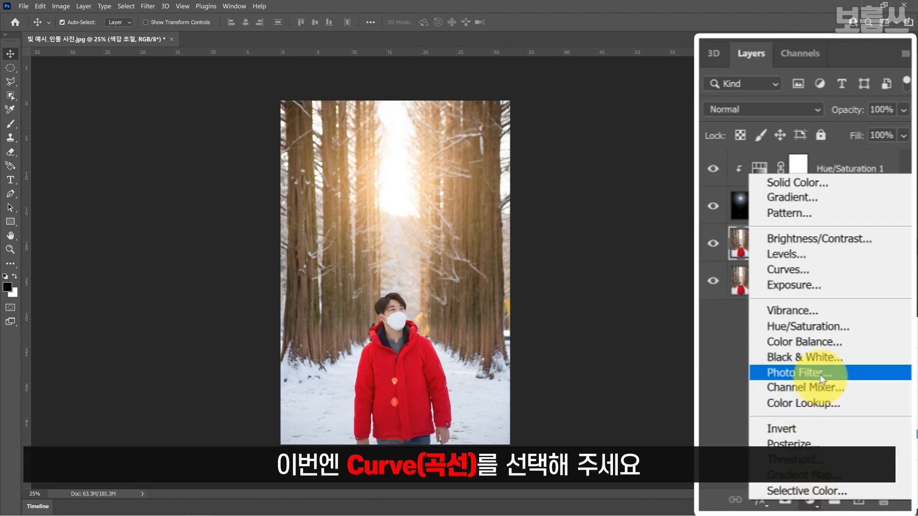
click(830, 276)
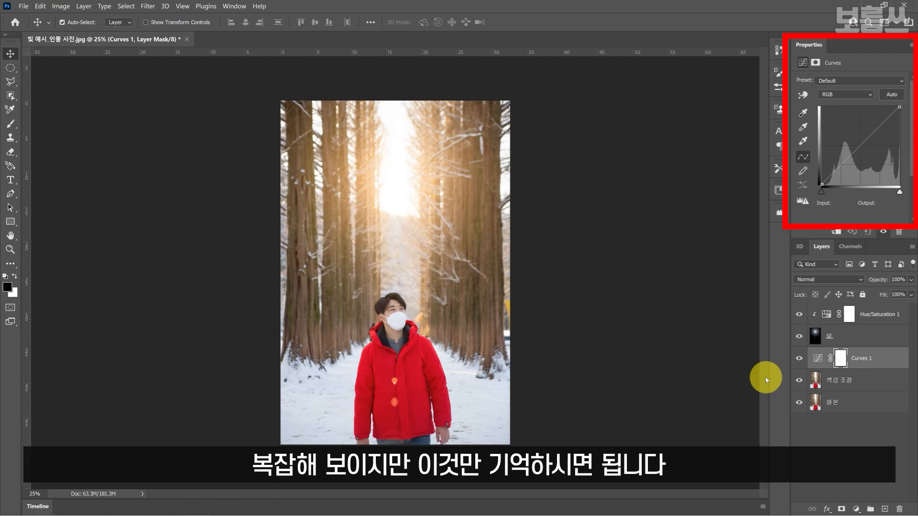
drag(857, 148, 855, 141)
mouse_move(808, 182)
mouse_down()
mouse_move(821, 202)
mouse_move(799, 194)
mouse_move(811, 191)
mouse_up()
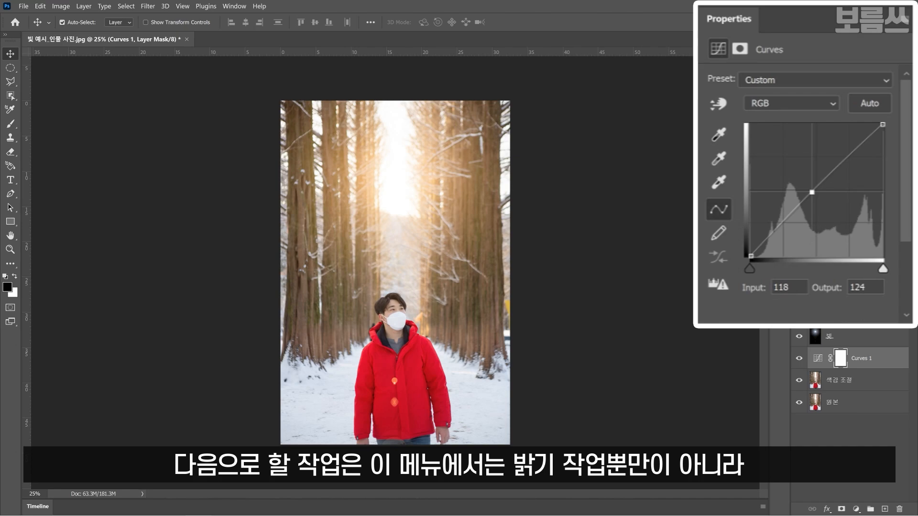
Step: Raise the Red curve's midpoint to input 119, output 142, and lower the middle of the Blue curve slightly
click(833, 104)
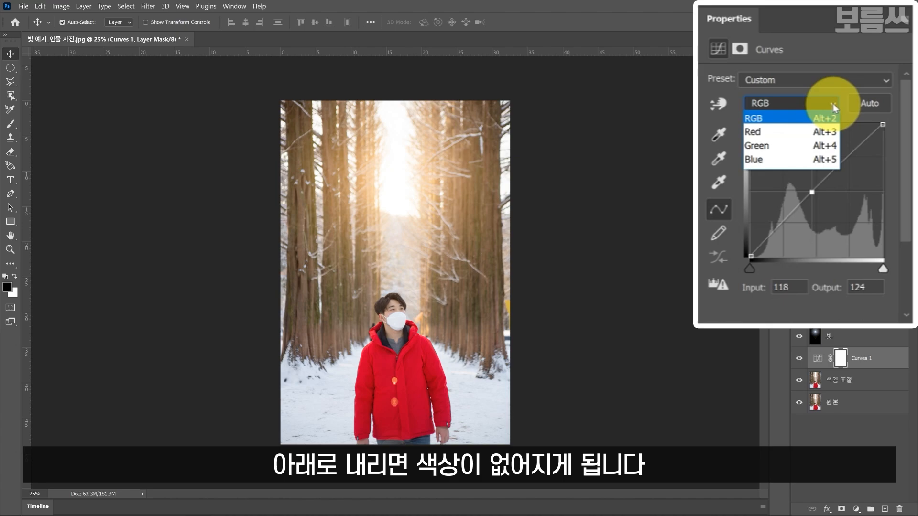
click(823, 132)
drag(812, 193, 811, 182)
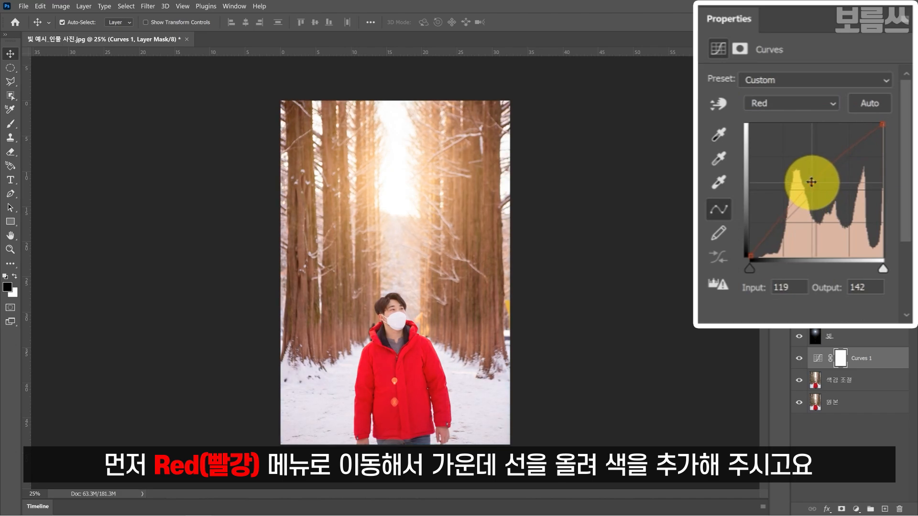
click(831, 108)
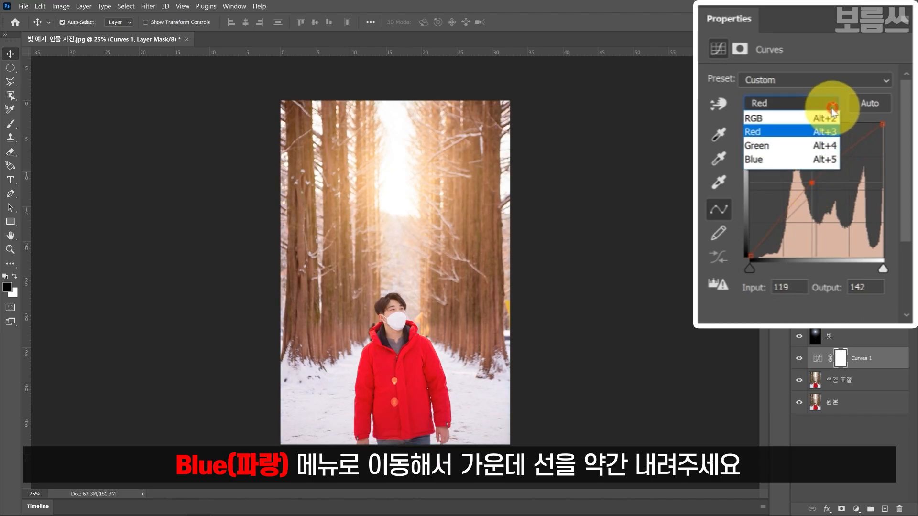
click(818, 160)
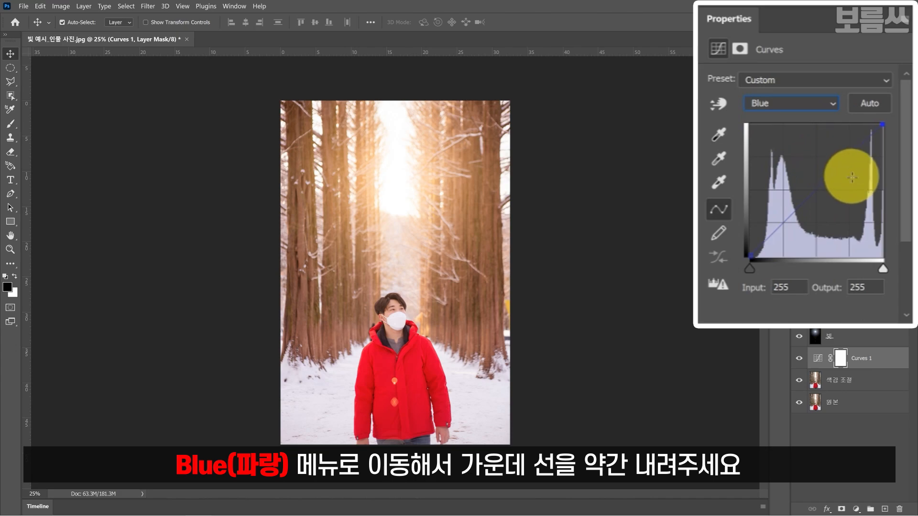
drag(822, 187, 825, 197)
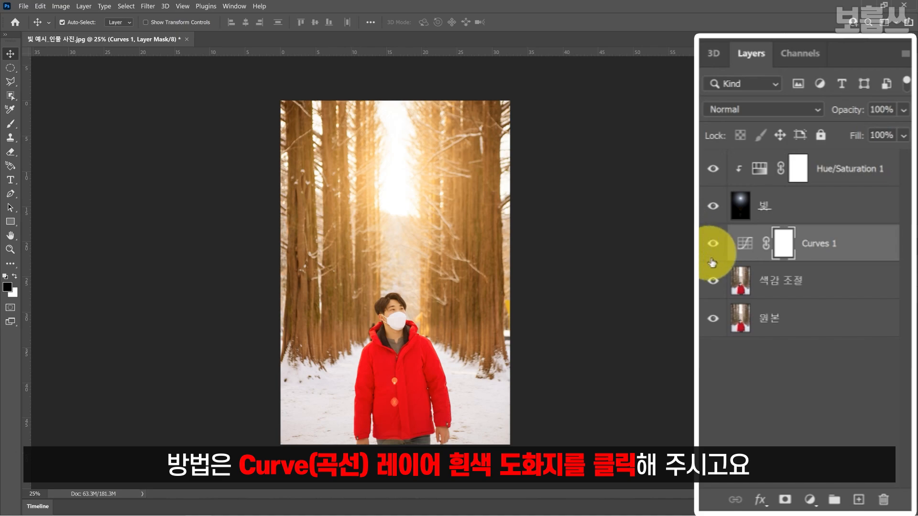
Step: Target the Curves 1 layer mask with the Brush tool and set the brush size to 2165 px
click(786, 246)
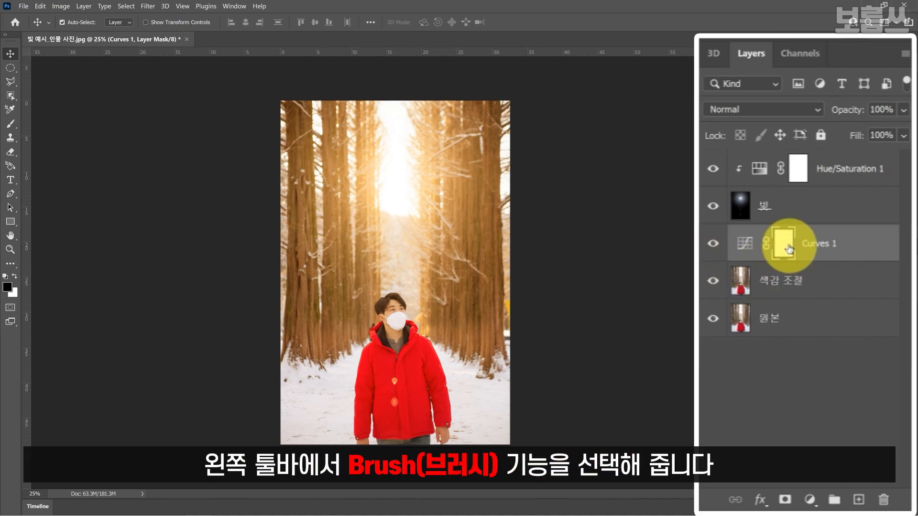
click(9, 124)
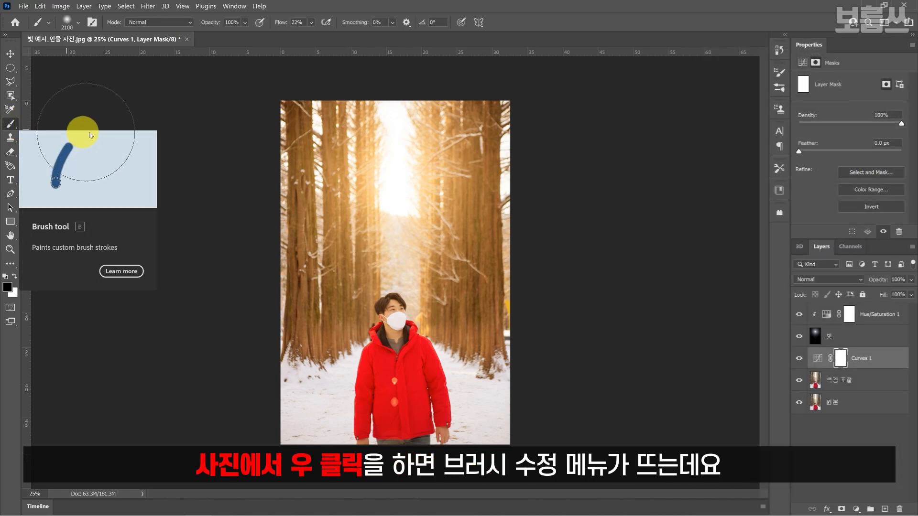
right_click(409, 192)
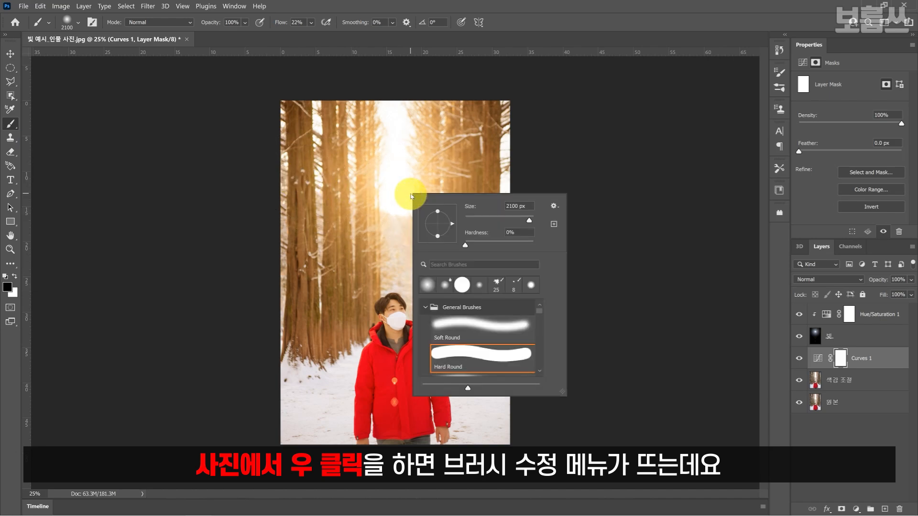
mouse_move(529, 219)
mouse_down()
mouse_move(513, 221)
mouse_move(463, 159)
mouse_move(530, 223)
mouse_up()
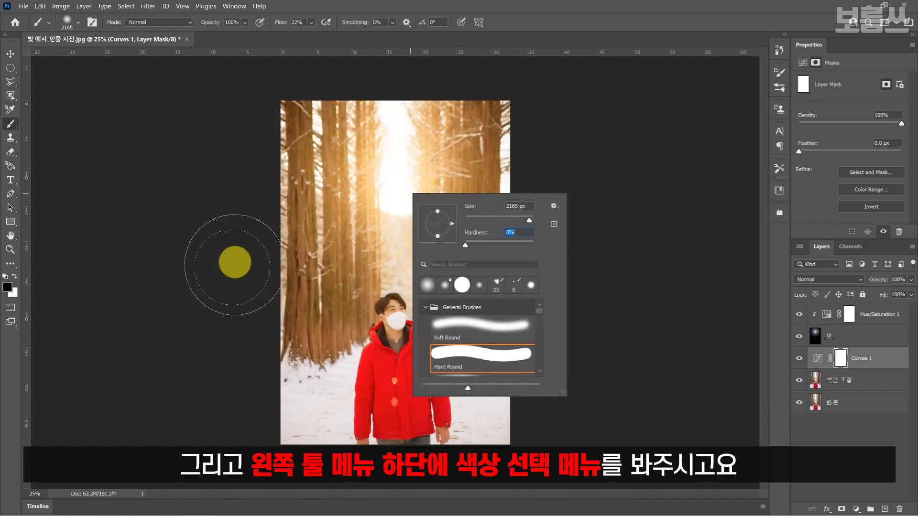
Step: Set the foreground colour to black (000000) and paint the Curves 1 mask over the person and surrounding snow to remove the colour shift
click(7, 287)
click(60, 318)
drag(61, 318, 26, 356)
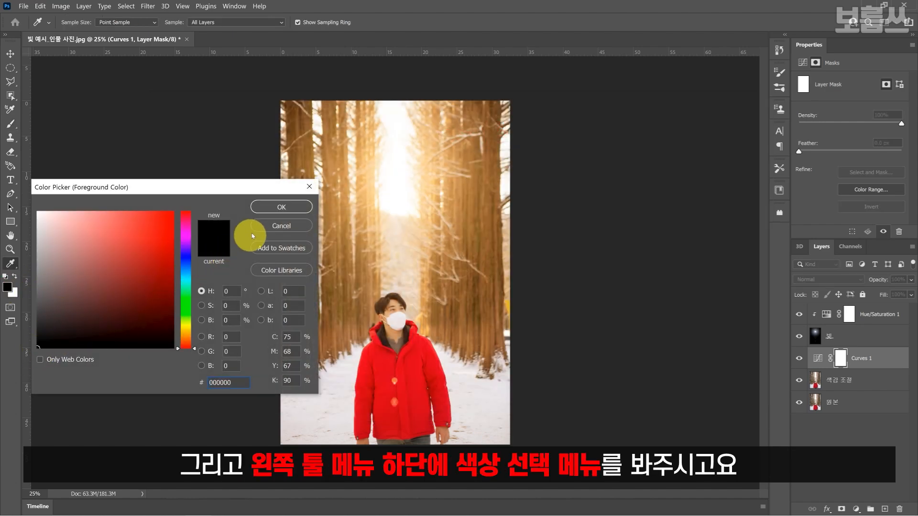
click(281, 208)
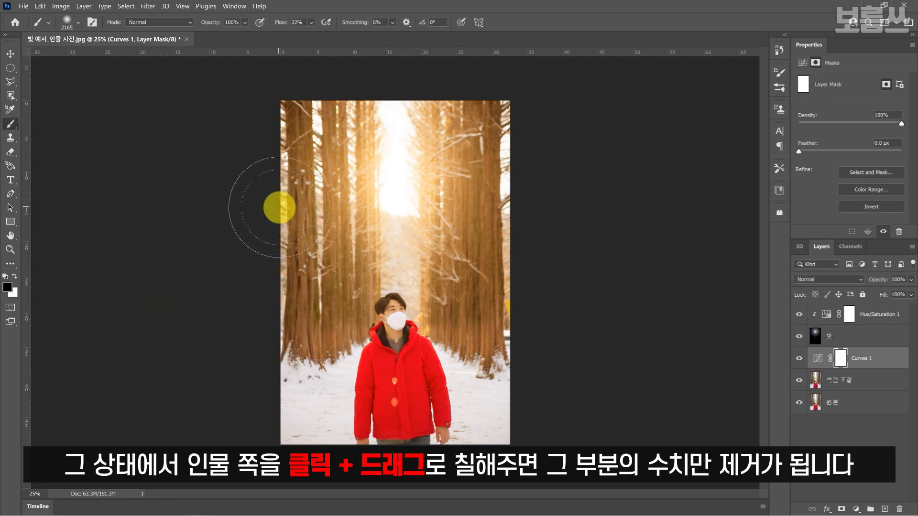
mouse_move(342, 331)
mouse_down()
mouse_move(383, 370)
mouse_move(412, 344)
mouse_move(372, 331)
mouse_move(369, 368)
mouse_move(386, 391)
mouse_move(368, 389)
mouse_move(335, 352)
mouse_up()
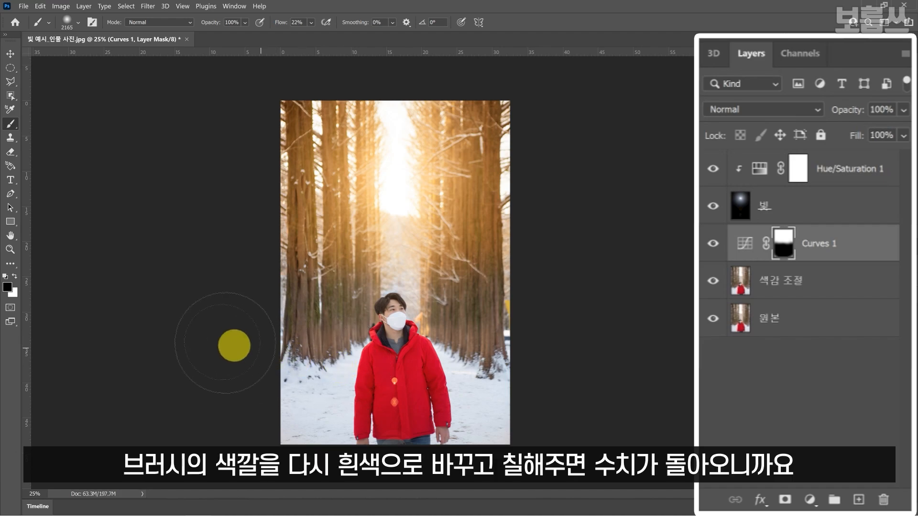
Step: Set the foreground colour to white (ffffff) and brush over the snow area on the Curves 1 mask to bring back the colour effect
click(7, 287)
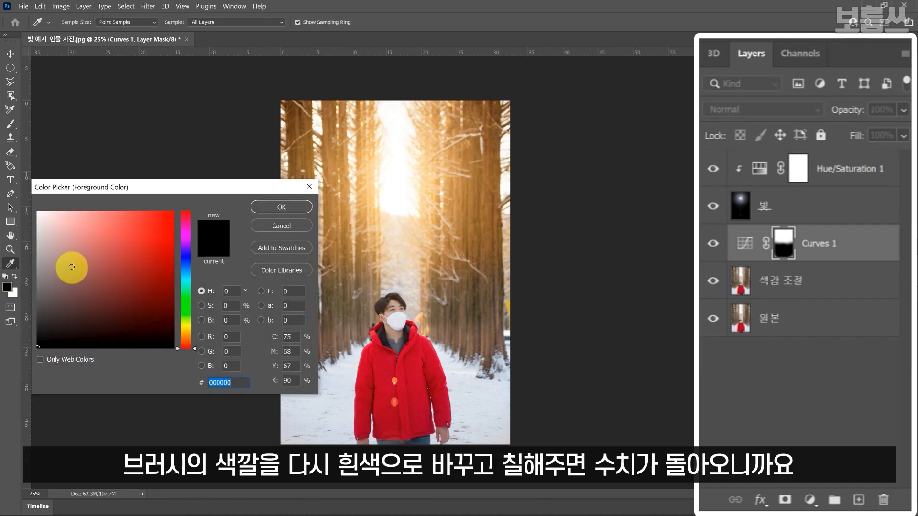
mouse_move(67, 232)
mouse_down()
mouse_move(64, 219)
mouse_move(29, 204)
mouse_up()
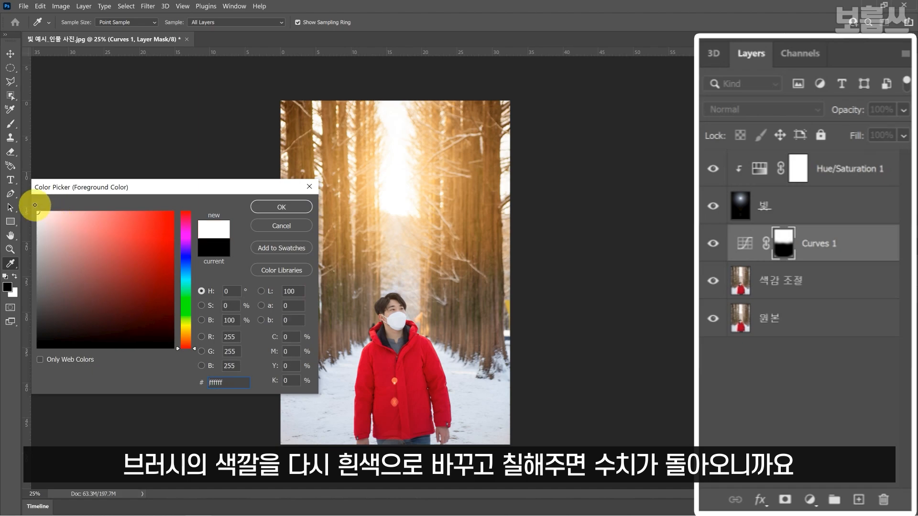
click(281, 206)
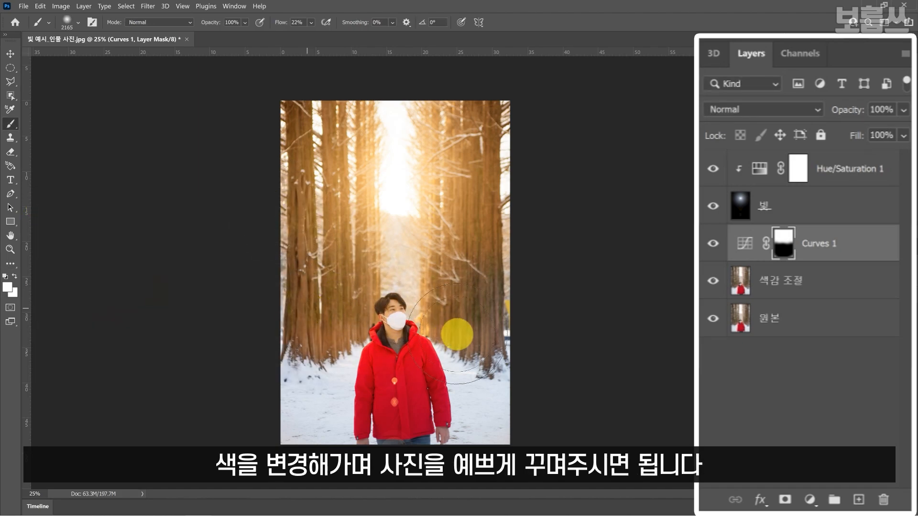
click(421, 415)
drag(421, 415, 322, 403)
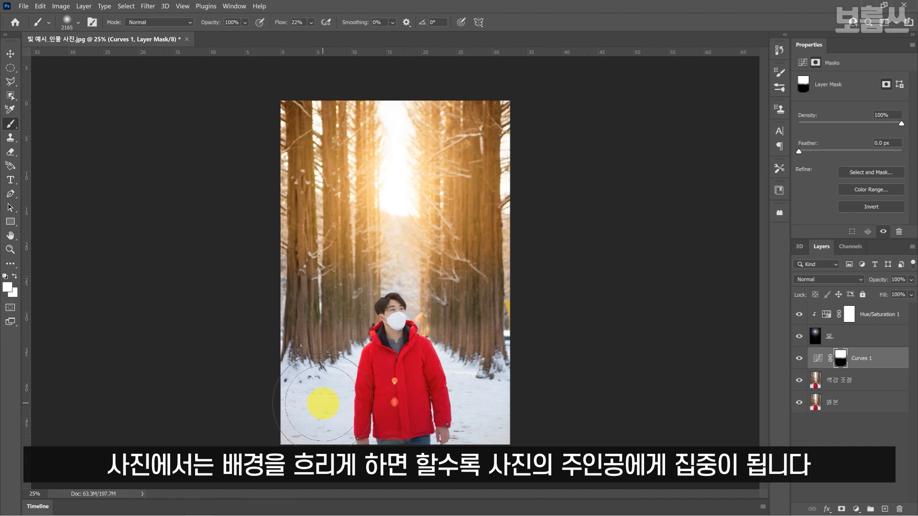
key(shift+alt+s)
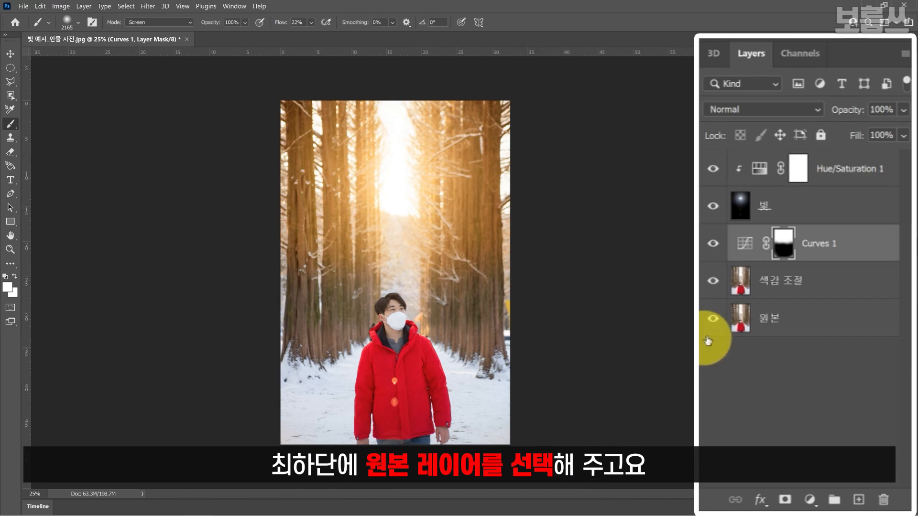
Step: Stamp all layers from 원본 up to Hue/Saturation 1 into a new merged top layer and rename it 초점 작업
click(786, 324)
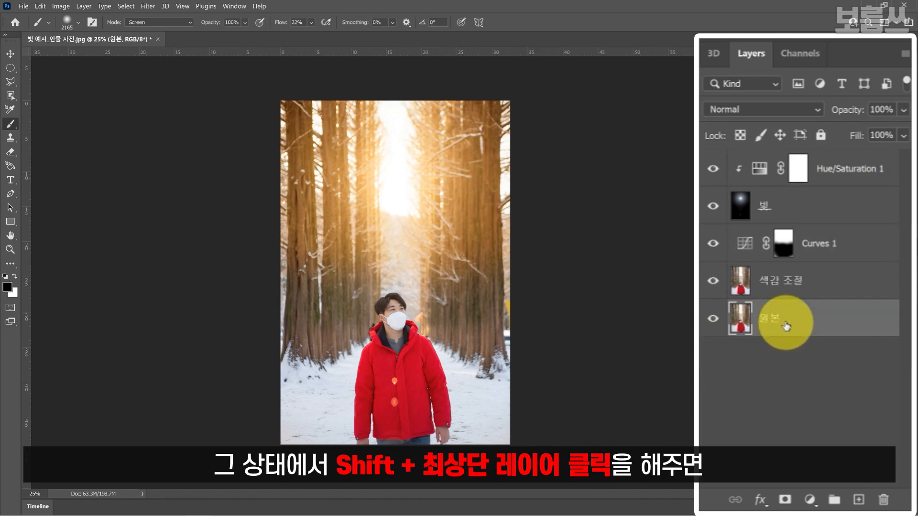
shift+click(866, 177)
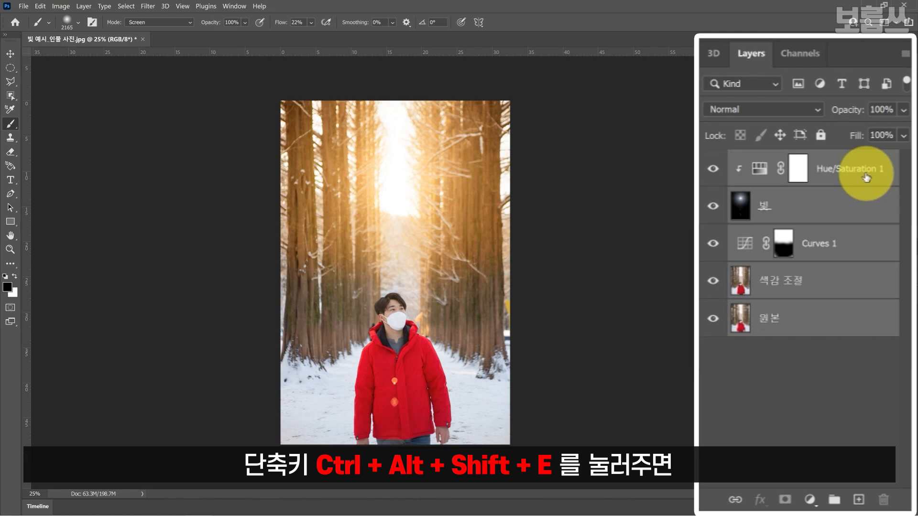
key(ctrl+alt+shift+e)
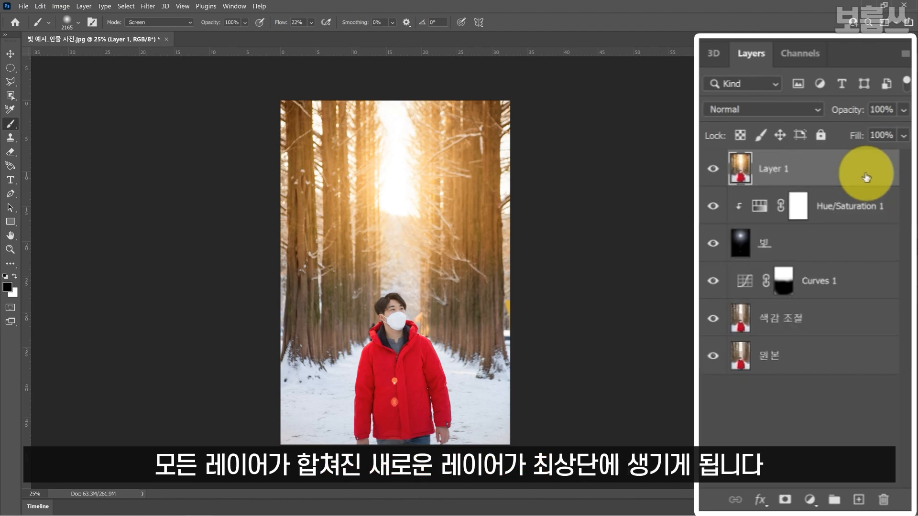
key(v)
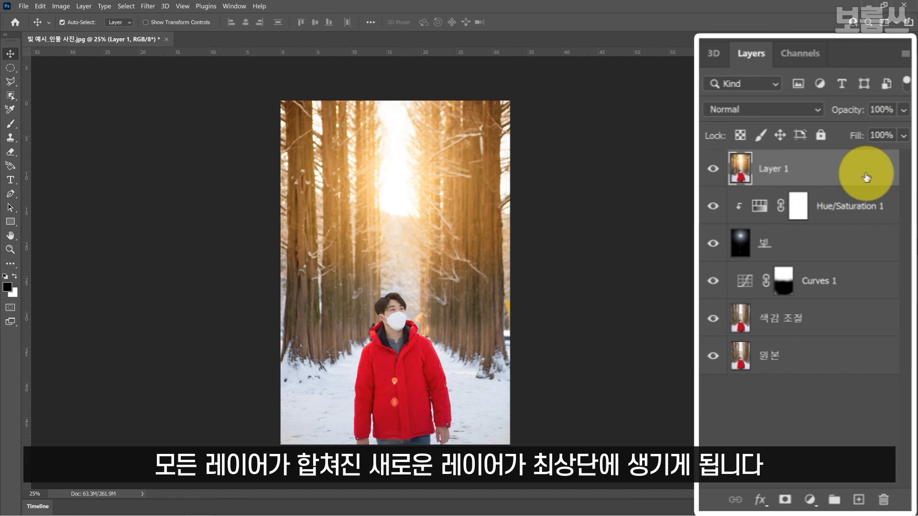
double_click(779, 171)
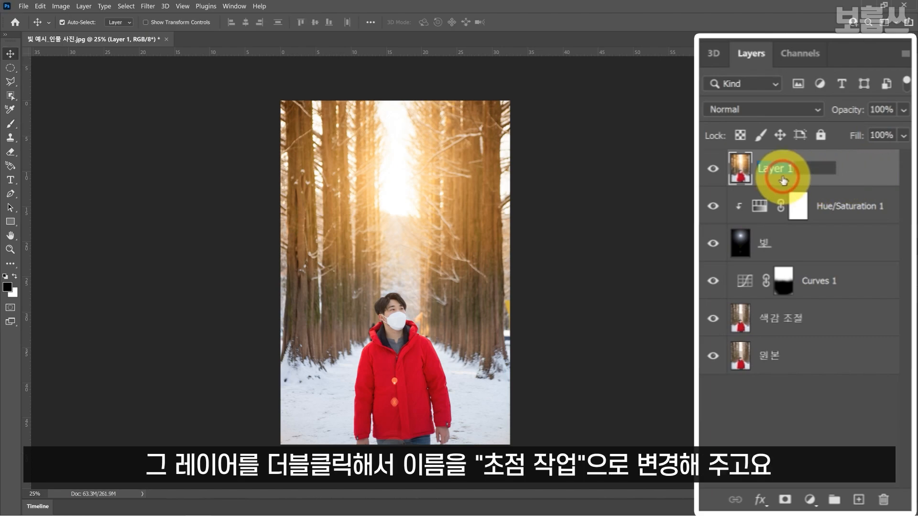
text(초저)
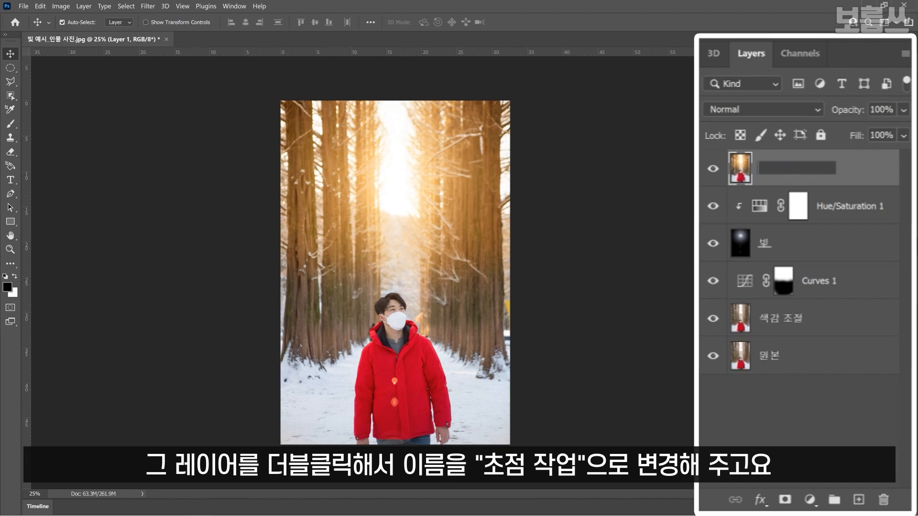
text(점 작업)
key(Return)
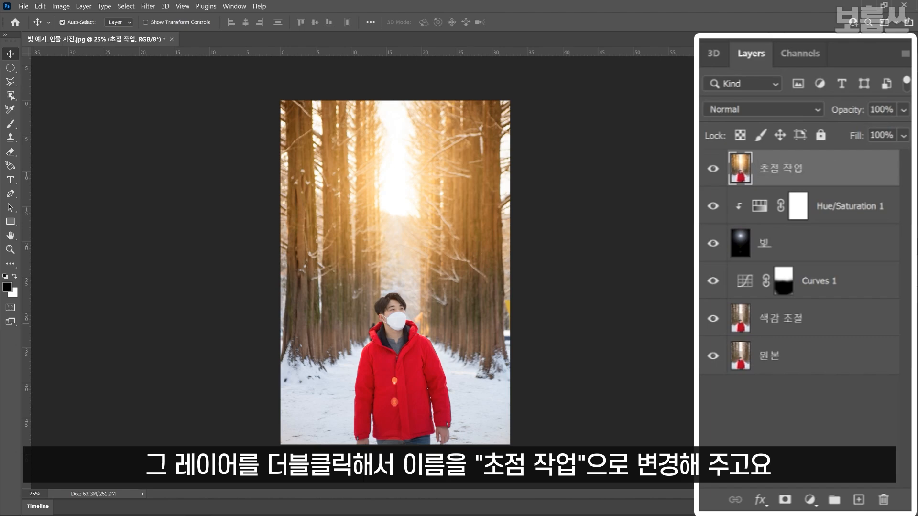
Step: Open Neural Filters for the 초점 작업 layer and enable the Depth Blur filter
click(147, 6)
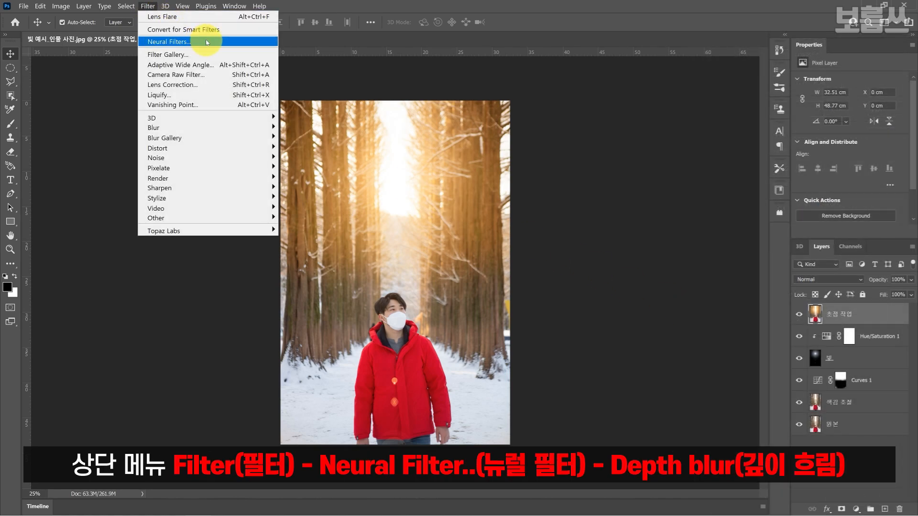
click(207, 43)
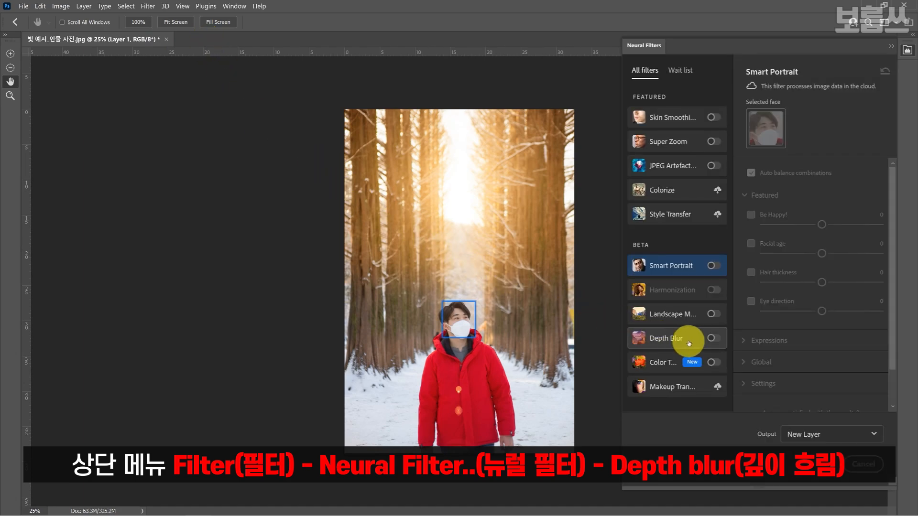
click(688, 341)
mouse_move(691, 344)
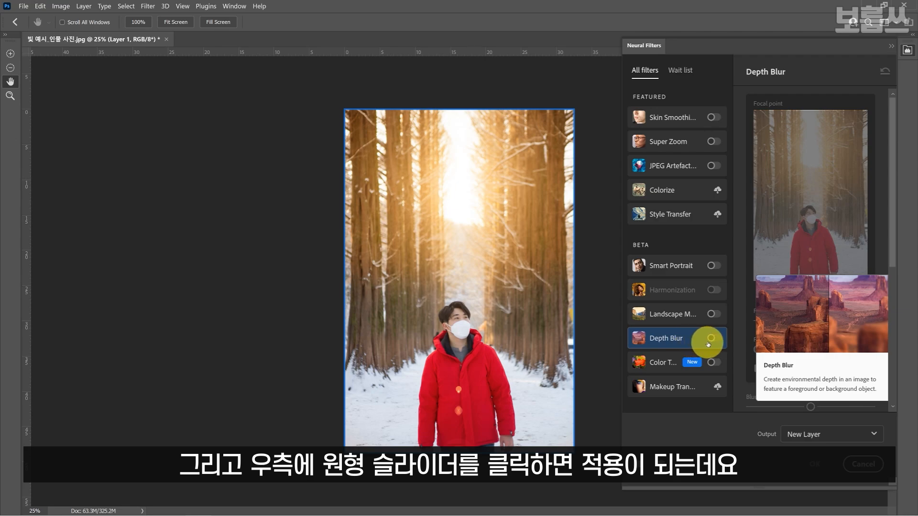
click(713, 339)
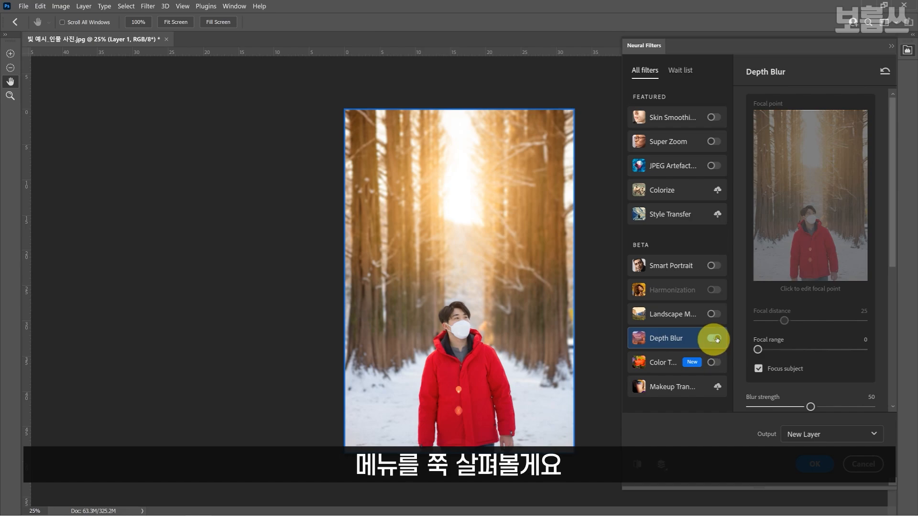
Step: Try a Depth Blur focal distance of 82 with Focus subject off, and switch Focus subject back on
drag(903, 230, 905, 366)
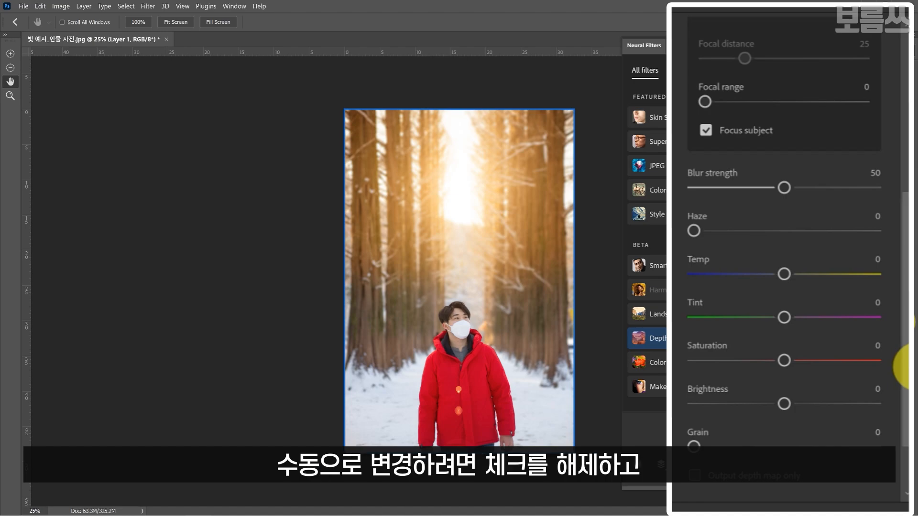
click(706, 131)
drag(744, 58, 839, 65)
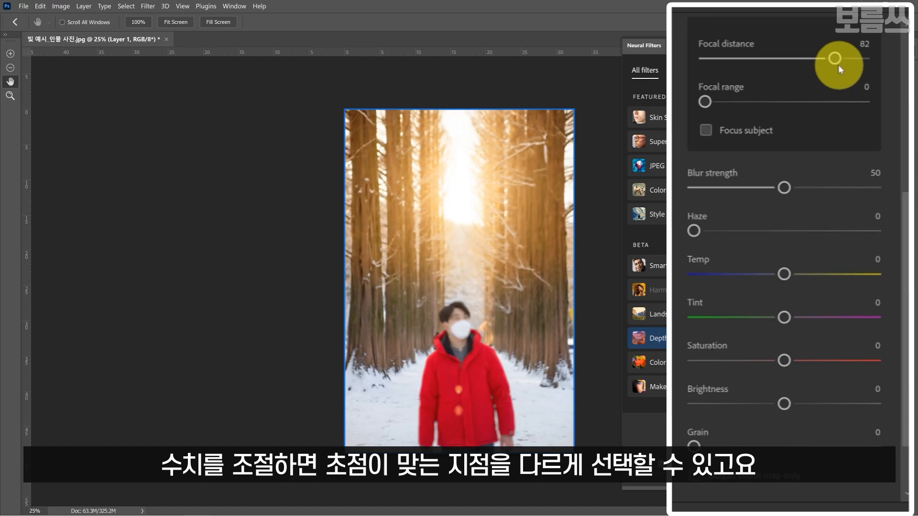
click(705, 130)
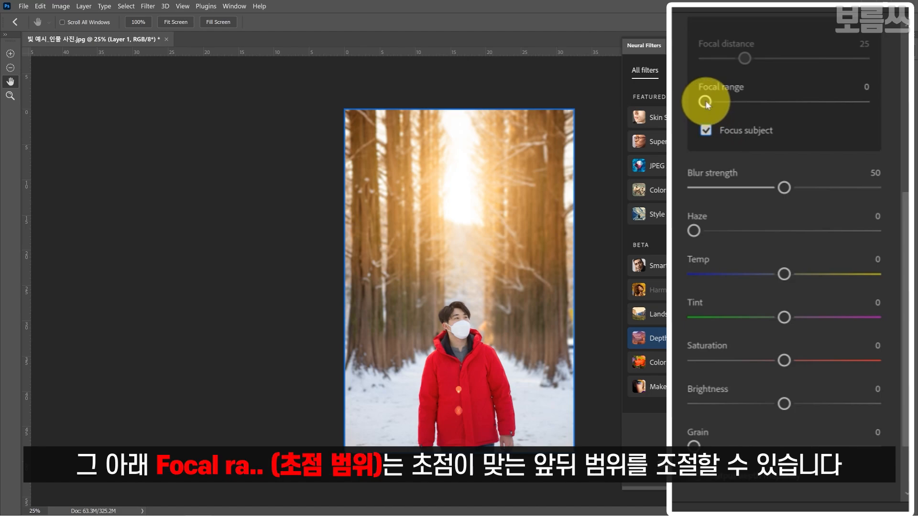
Step: Try out the focal range and a blur strength of 100, and apply Depth Blur to a new layer with focal range 0 and blur strength 50
drag(706, 103, 852, 109)
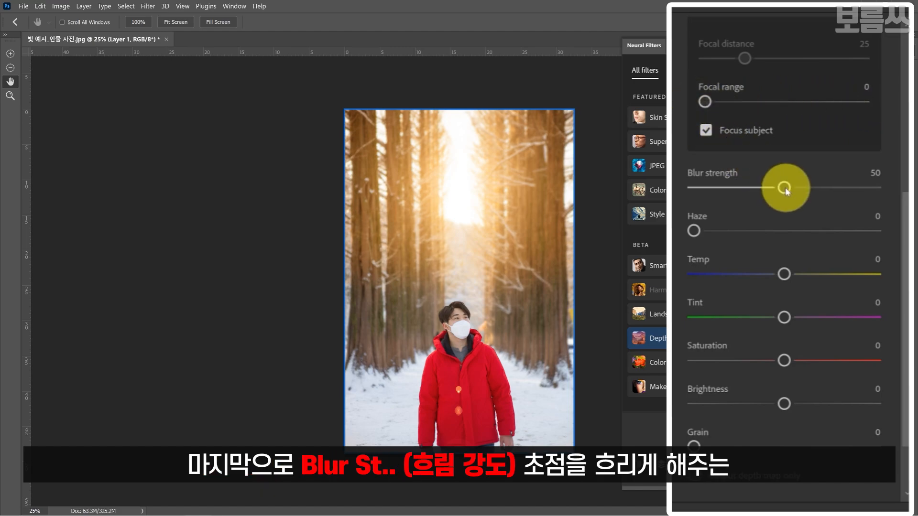
drag(786, 188, 885, 197)
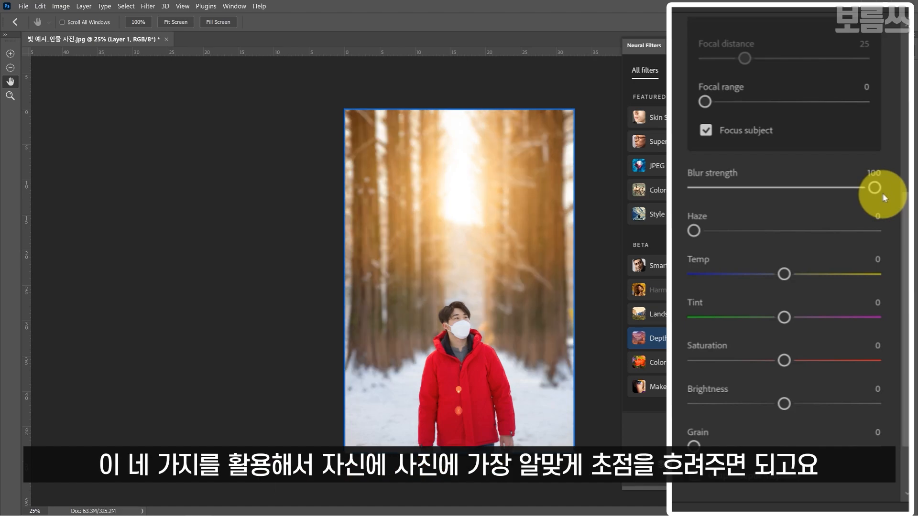
drag(875, 188, 844, 205)
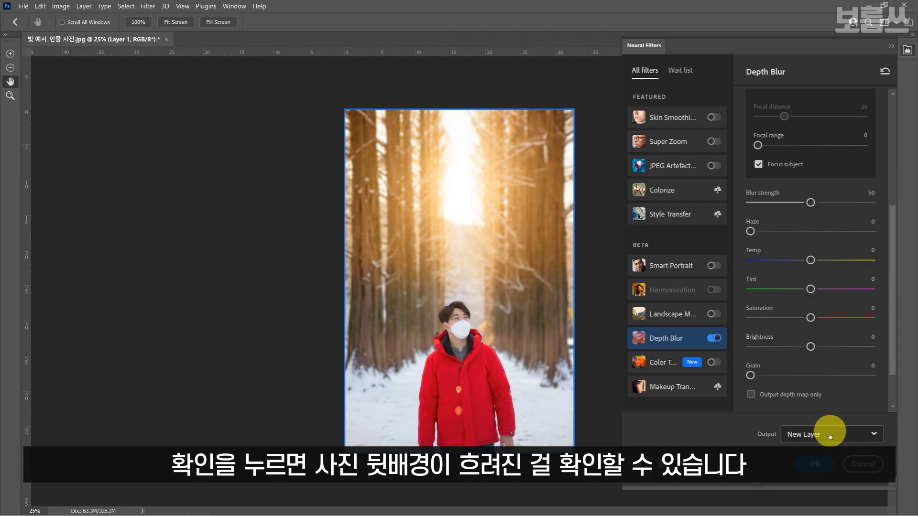
click(818, 463)
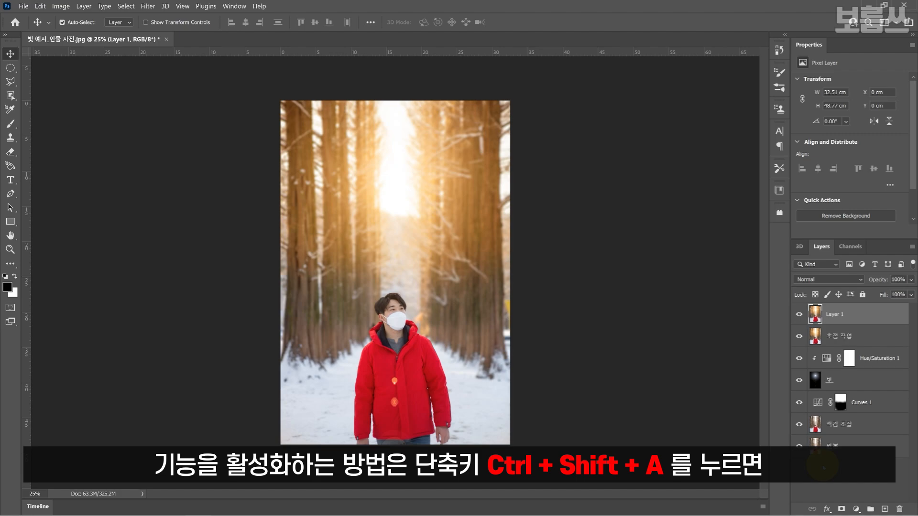
Step: Darken the photo's edges on Layer 1 with the Camera Raw Filter by setting Vignetting to -31
key(ctrl+shift+a)
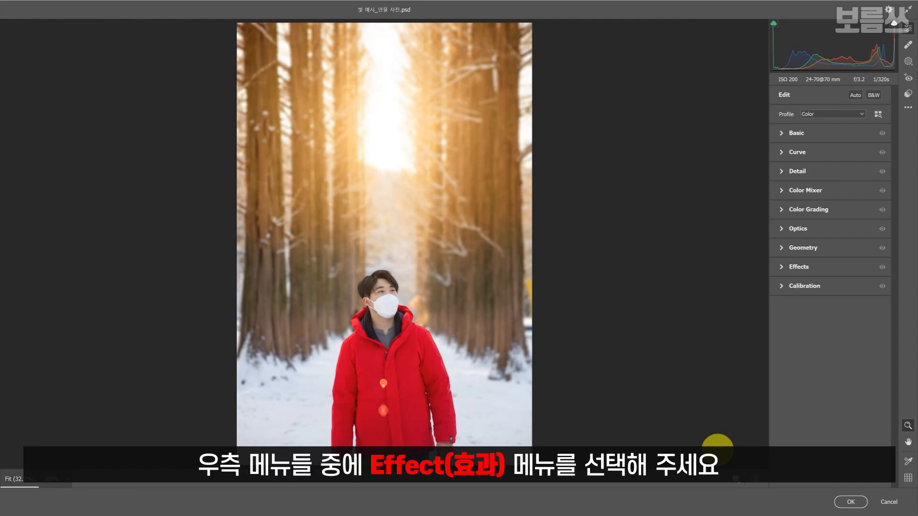
click(784, 267)
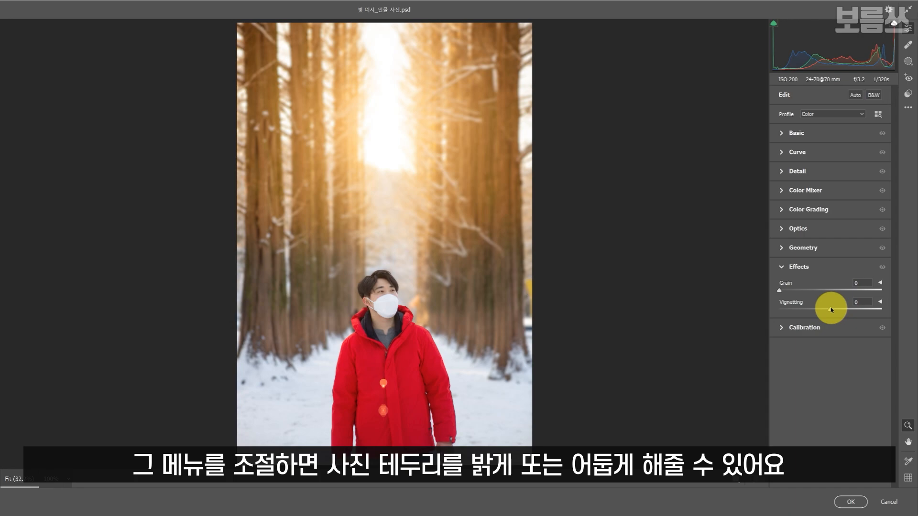
mouse_move(831, 310)
mouse_down()
mouse_move(875, 313)
mouse_move(787, 308)
mouse_move(831, 311)
mouse_move(815, 309)
mouse_up()
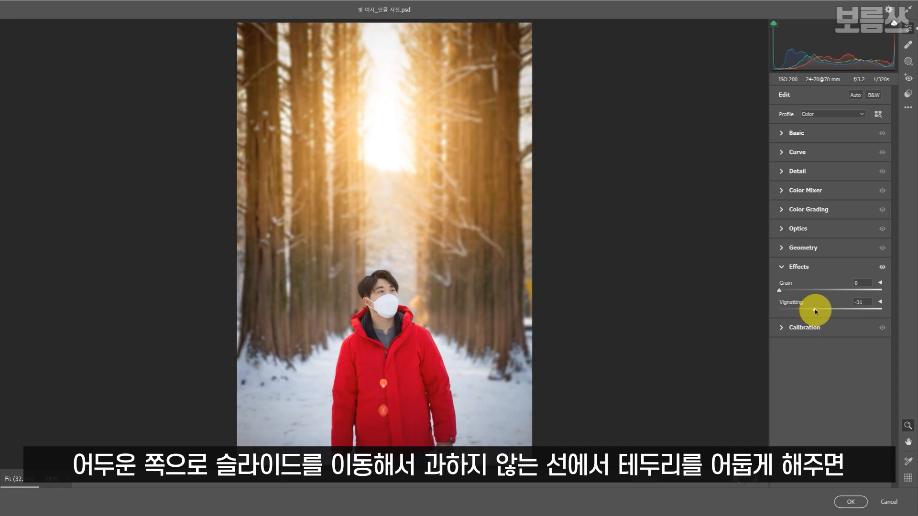
click(846, 502)
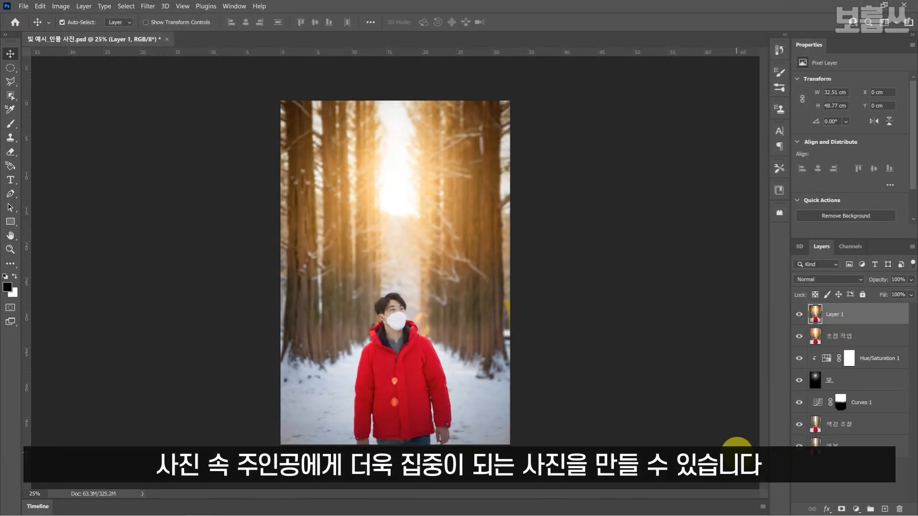